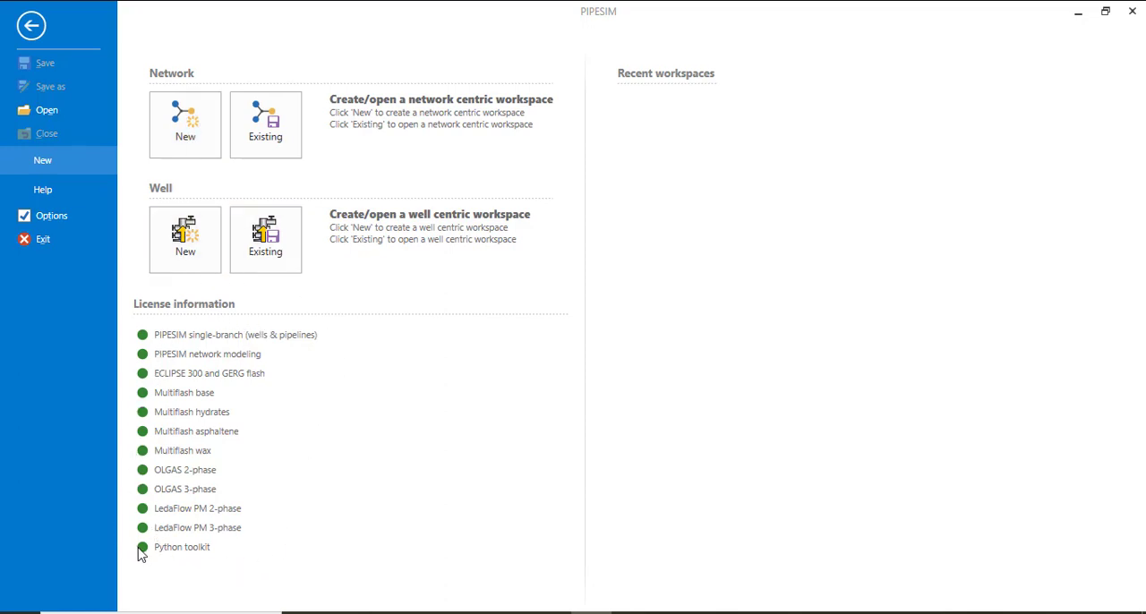
# - Create a new network-centric workspace and return to its empty network schematic
pyautogui.click(184, 131)
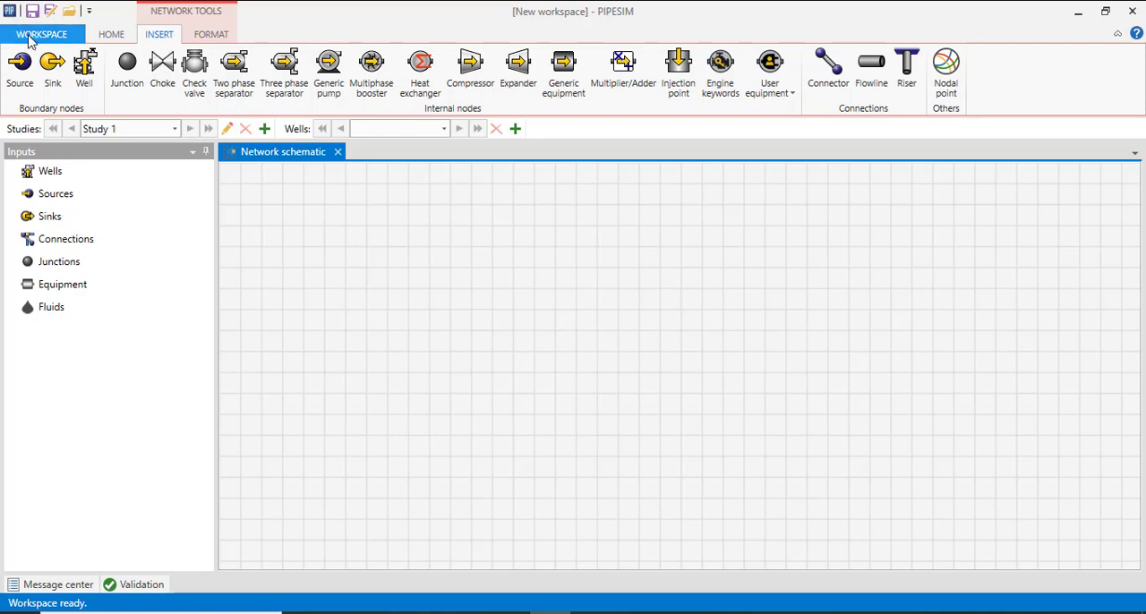
pyautogui.click(41, 34)
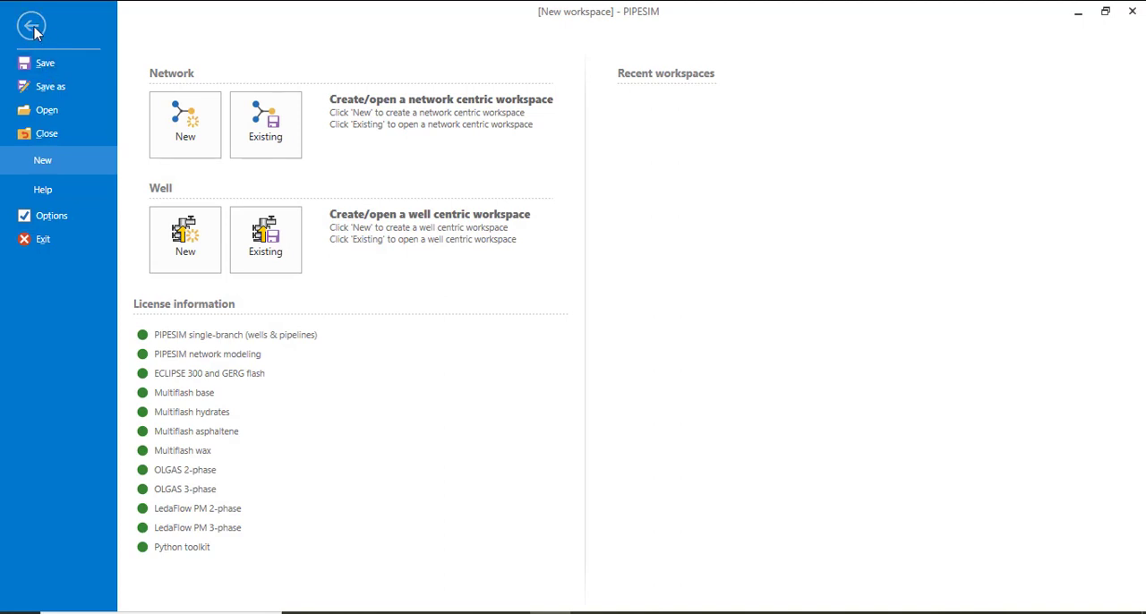
pyautogui.click(35, 33)
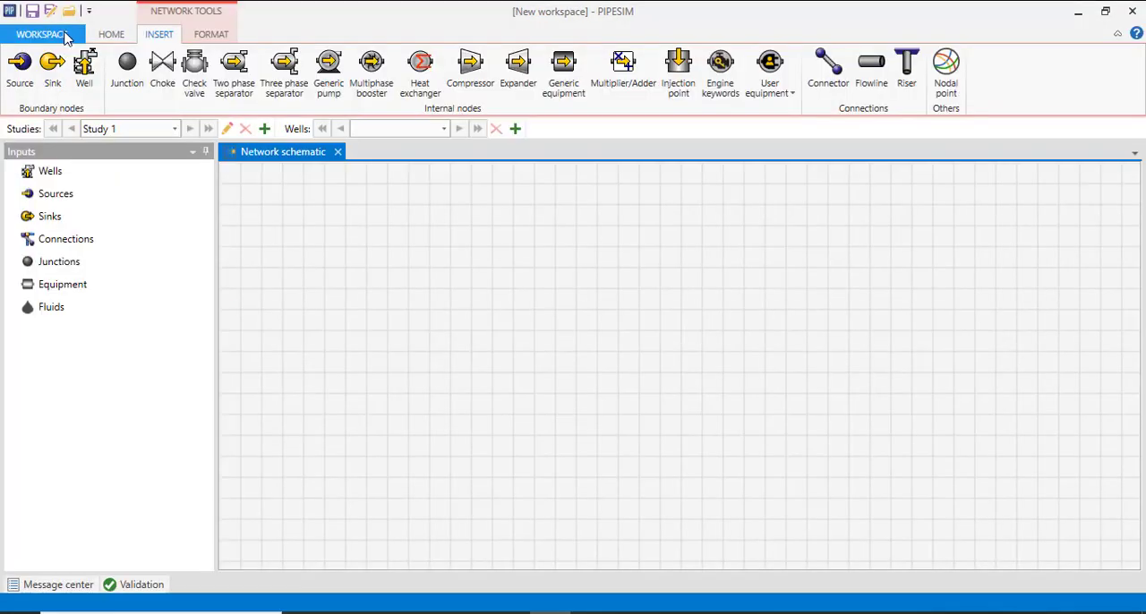
# - Examine the available workspace perspectives without switching the current mode
pyautogui.click(111, 35)
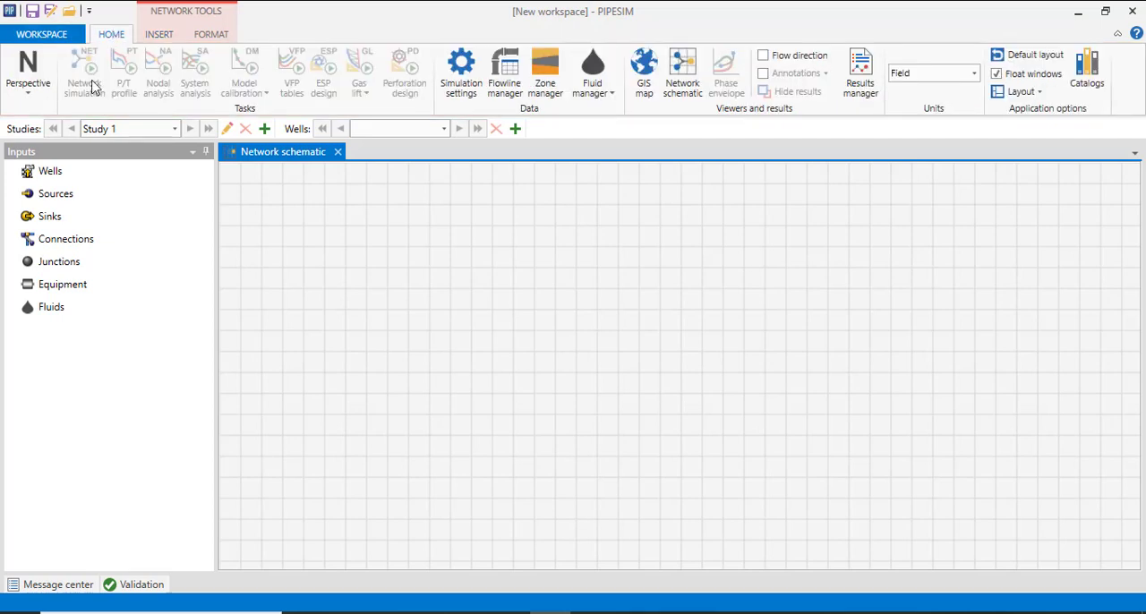
pyautogui.click(30, 85)
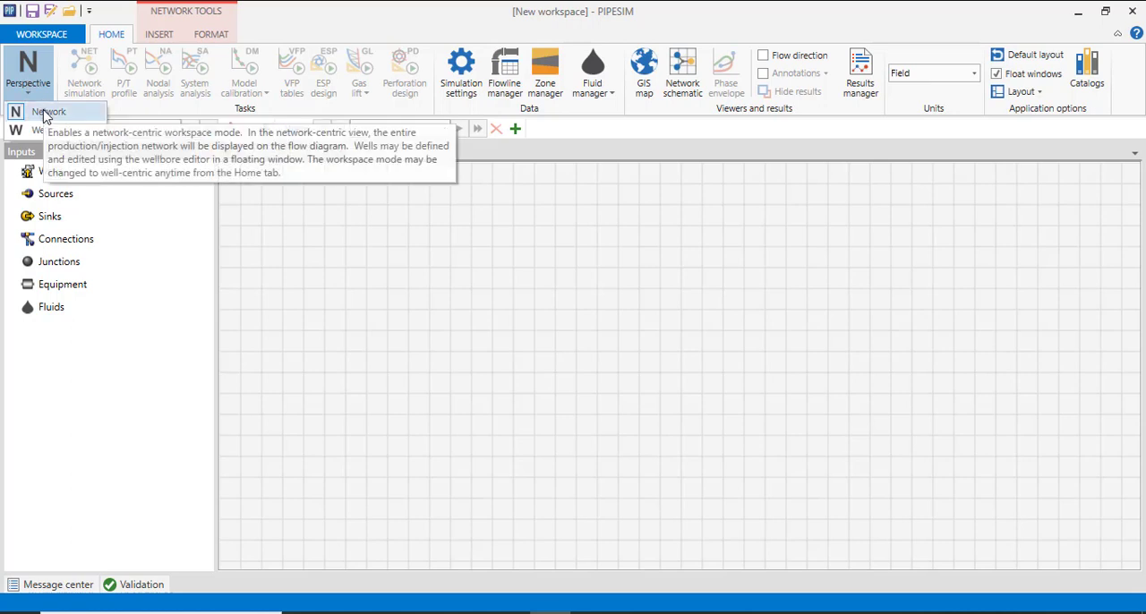
pyautogui.click(316, 240)
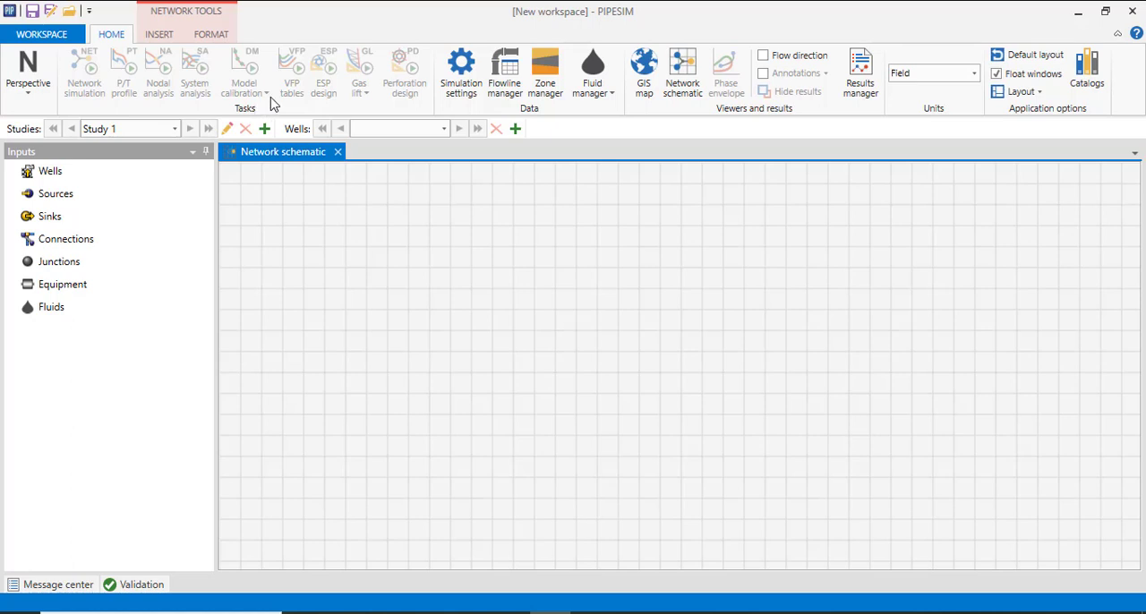
# - Review the source and correlation choices for vertical multiphase flow in the simulation settings
pyautogui.click(463, 81)
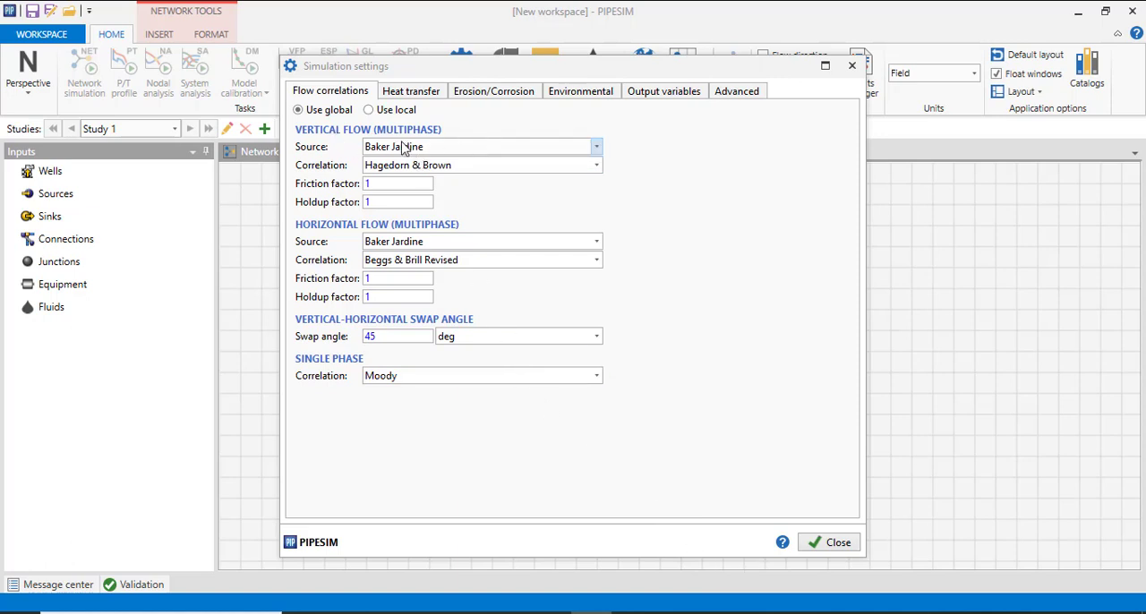
pyautogui.click(596, 147)
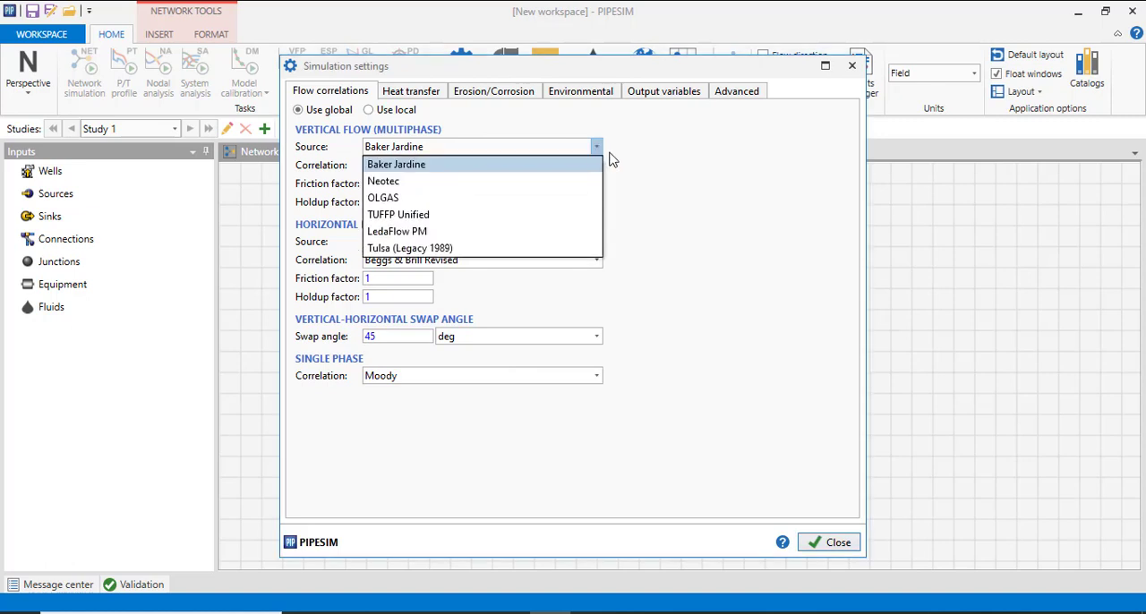
pyautogui.click(647, 176)
pyautogui.click(597, 165)
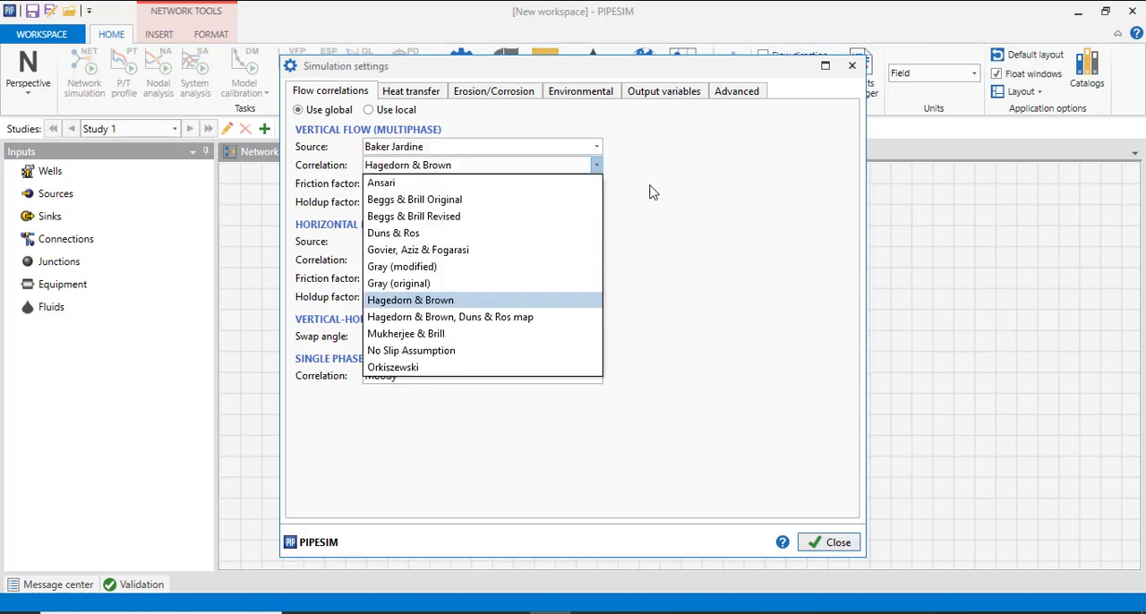
pyautogui.click(652, 192)
pyautogui.click(598, 169)
pyautogui.click(628, 201)
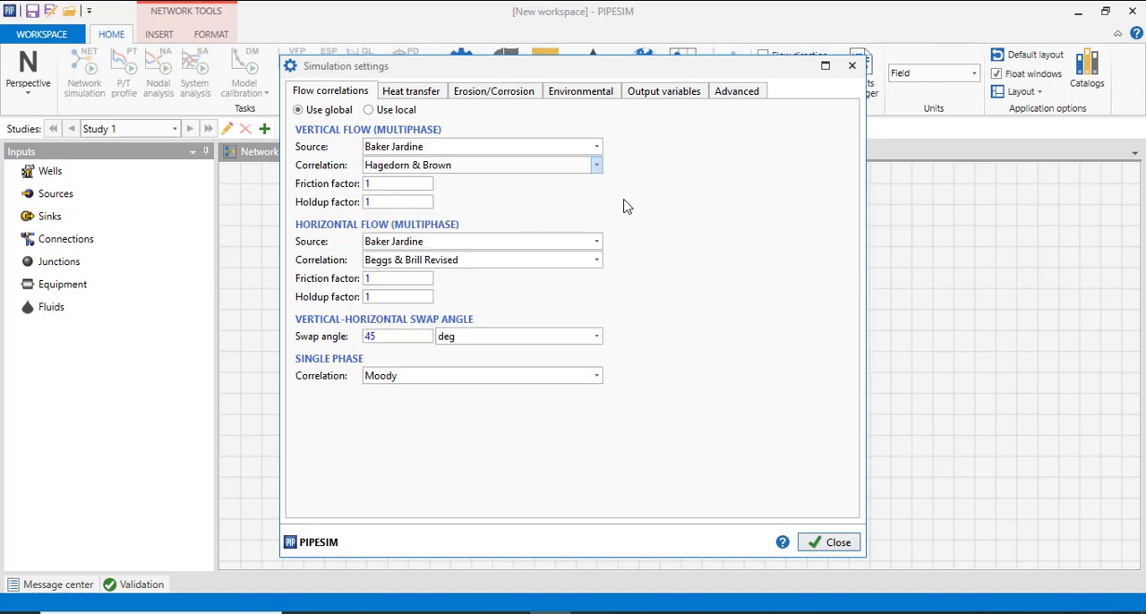
# - Review the source and correlation choices for horizontal multiphase flow and the correlations for single-phase flow
pyautogui.click(597, 243)
pyautogui.click(662, 263)
pyautogui.click(597, 260)
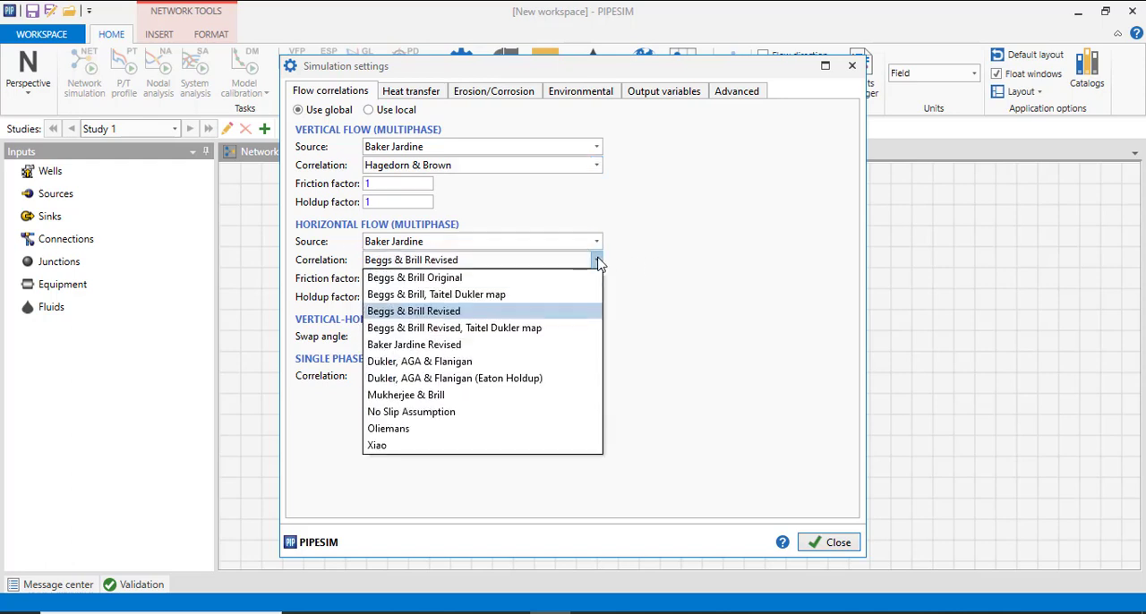
pyautogui.click(634, 276)
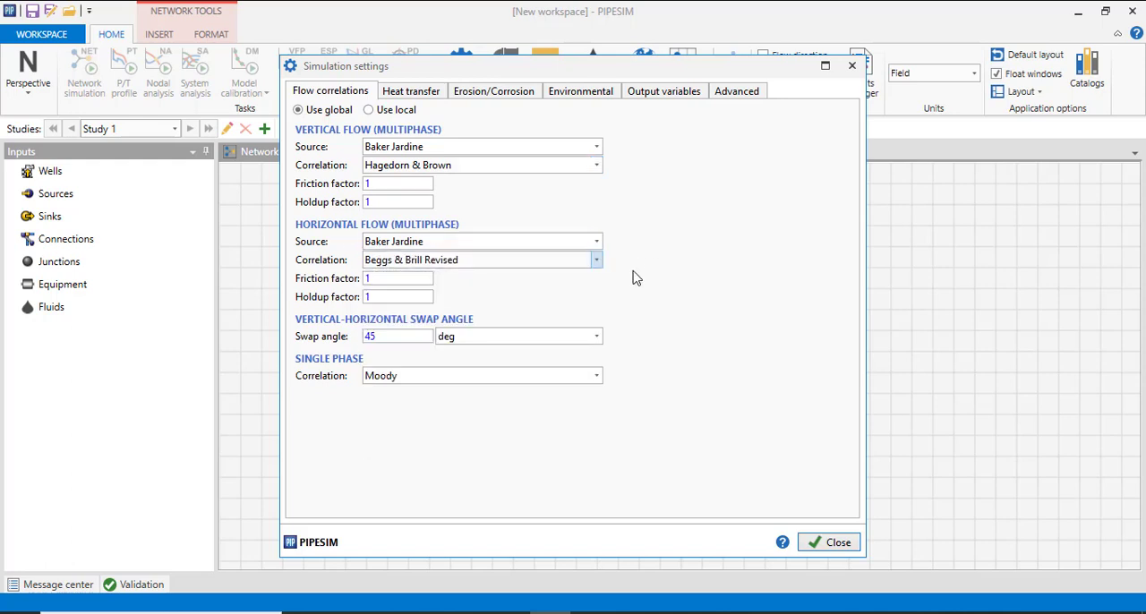
pyautogui.click(542, 380)
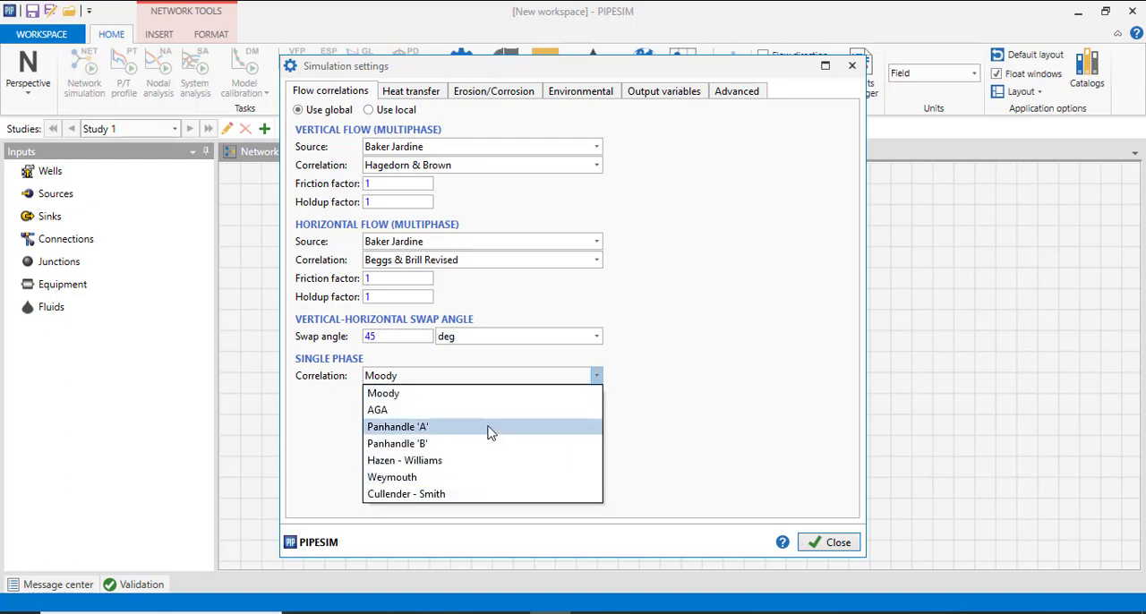
pyautogui.click(688, 384)
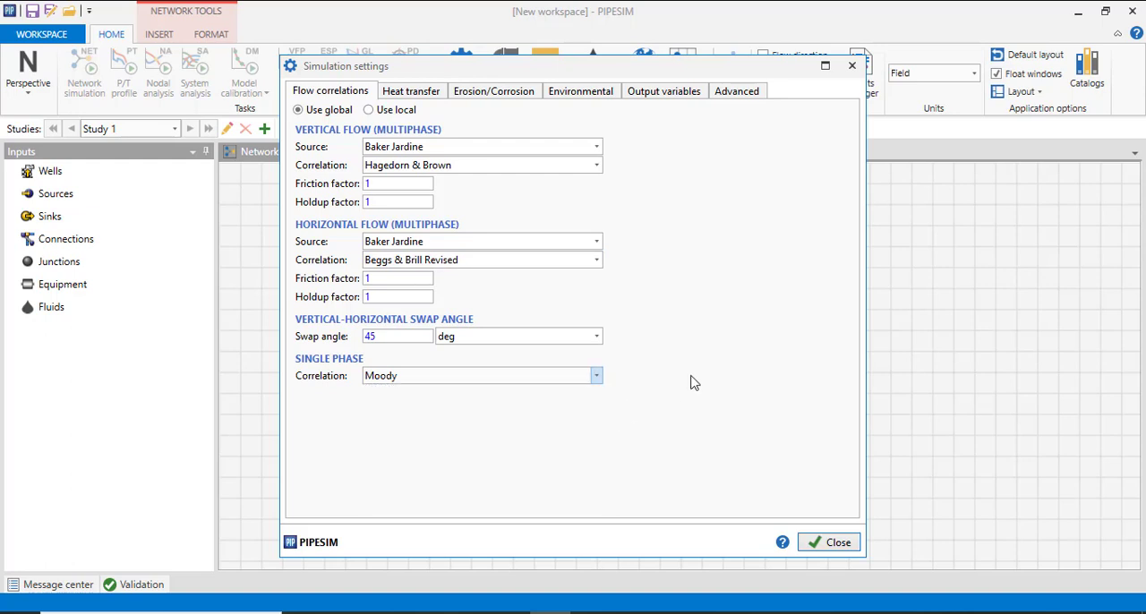
# - Review the heat transfer, erosion/corrosion and environmental simulation settings, including the seawater gradient/current choices
pyautogui.click(438, 94)
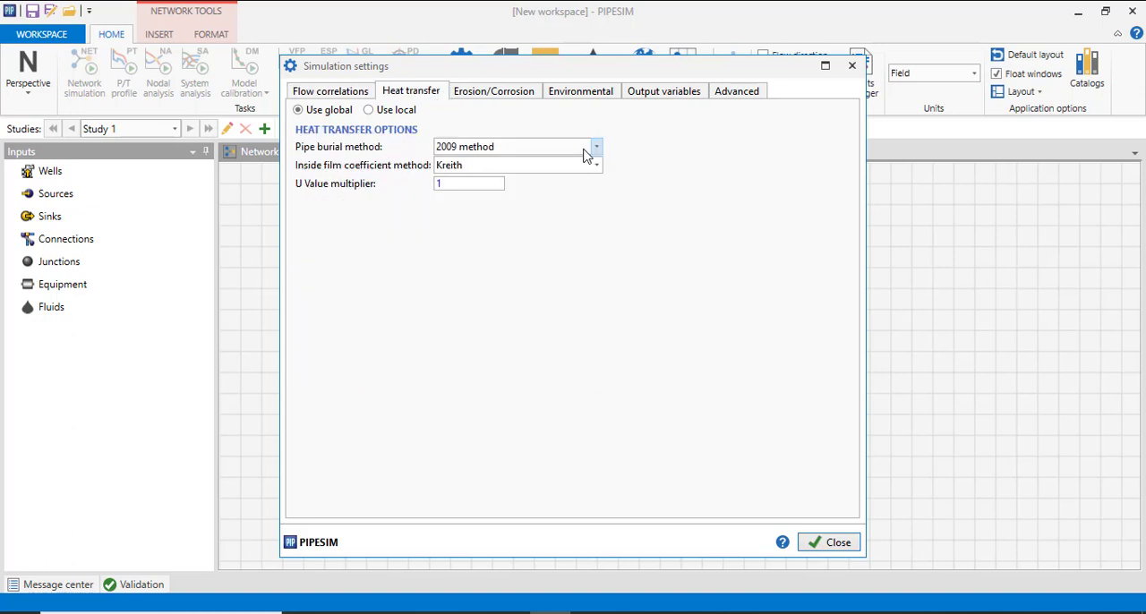
pyautogui.click(498, 95)
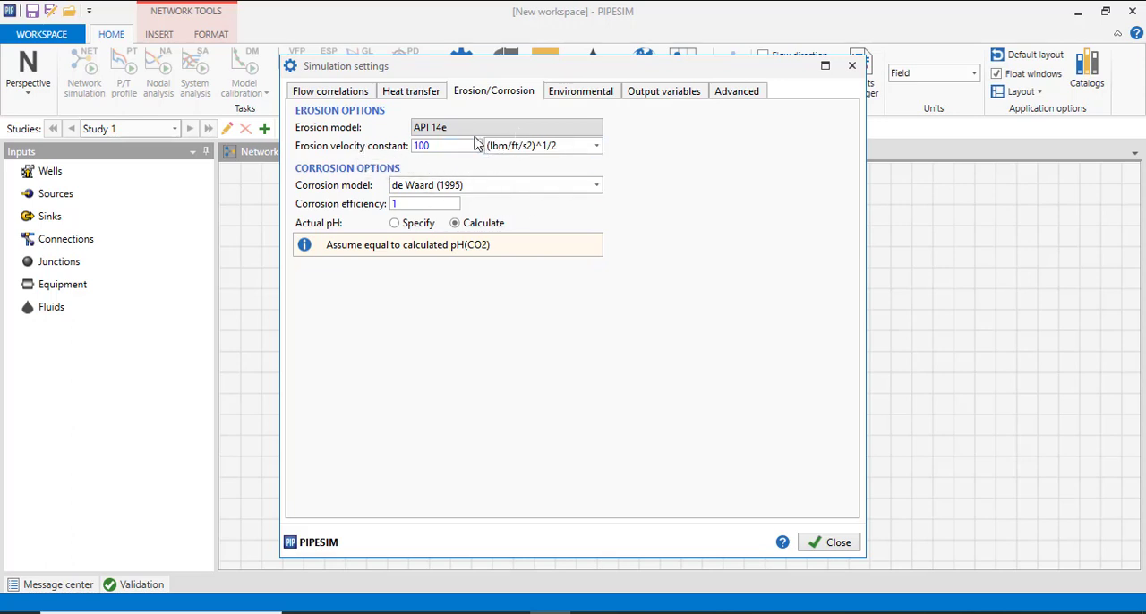
pyautogui.click(584, 93)
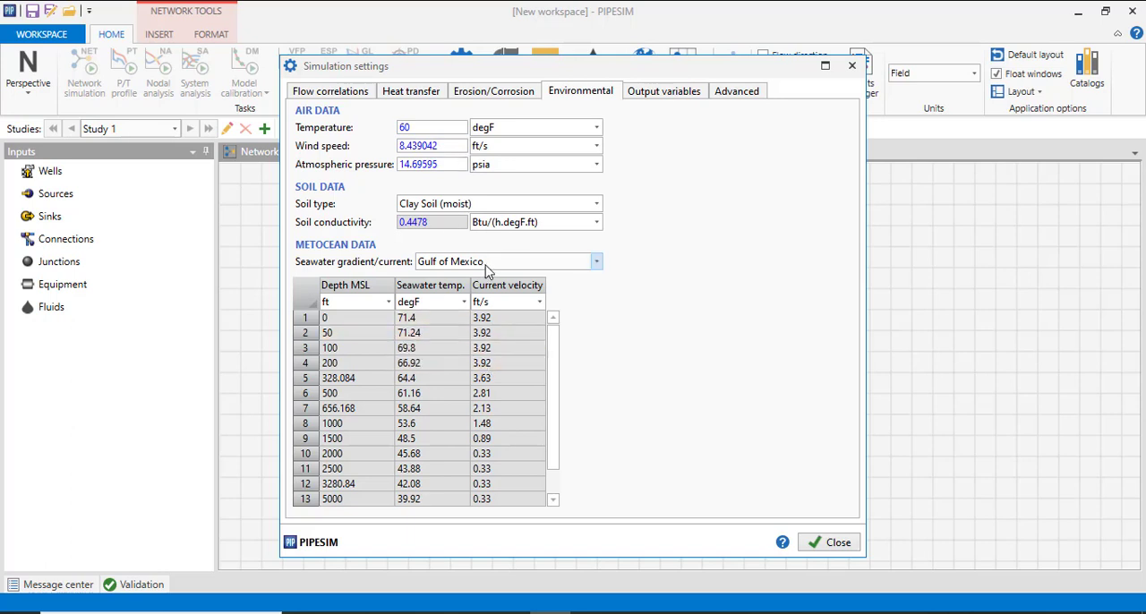
pyautogui.click(486, 263)
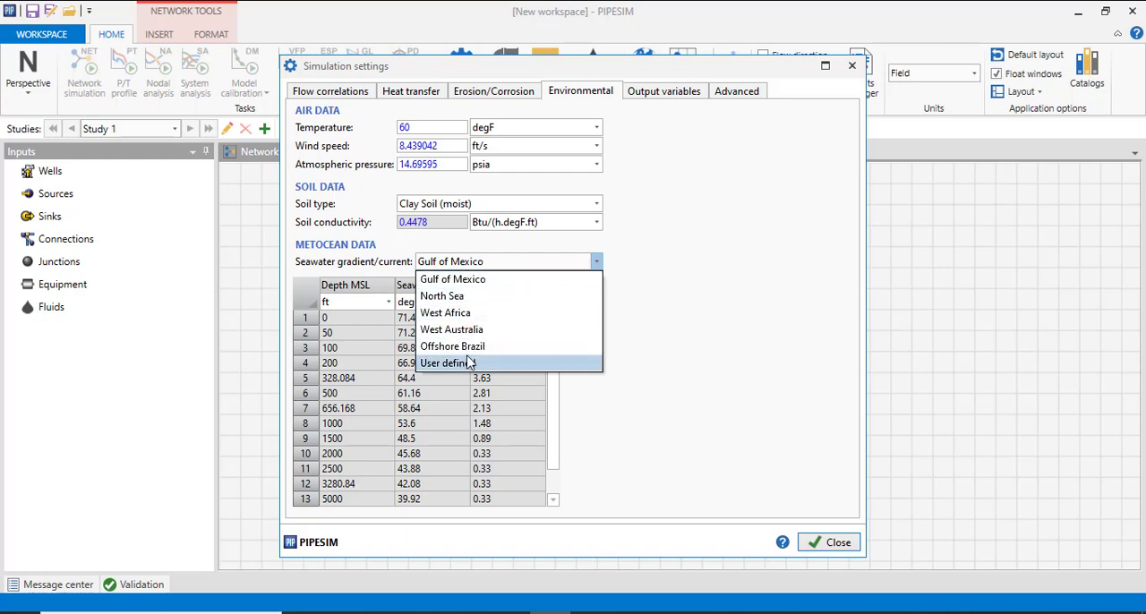
pyautogui.click(643, 294)
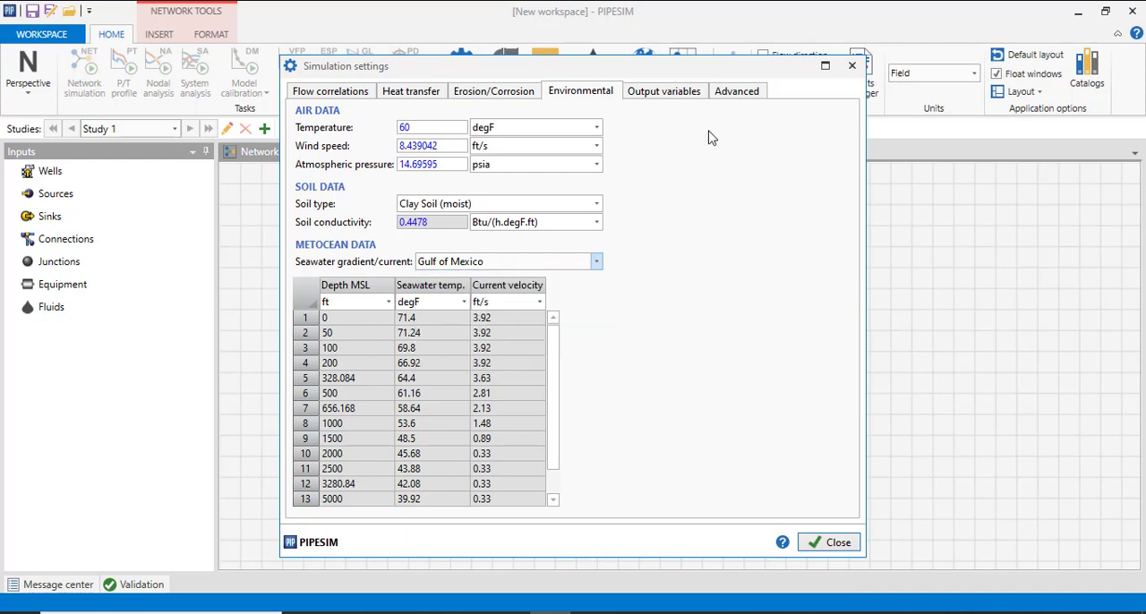
# - Examine the output variables of the Well Performance report template and the advanced simulation settings, and close the settings
pyautogui.click(665, 93)
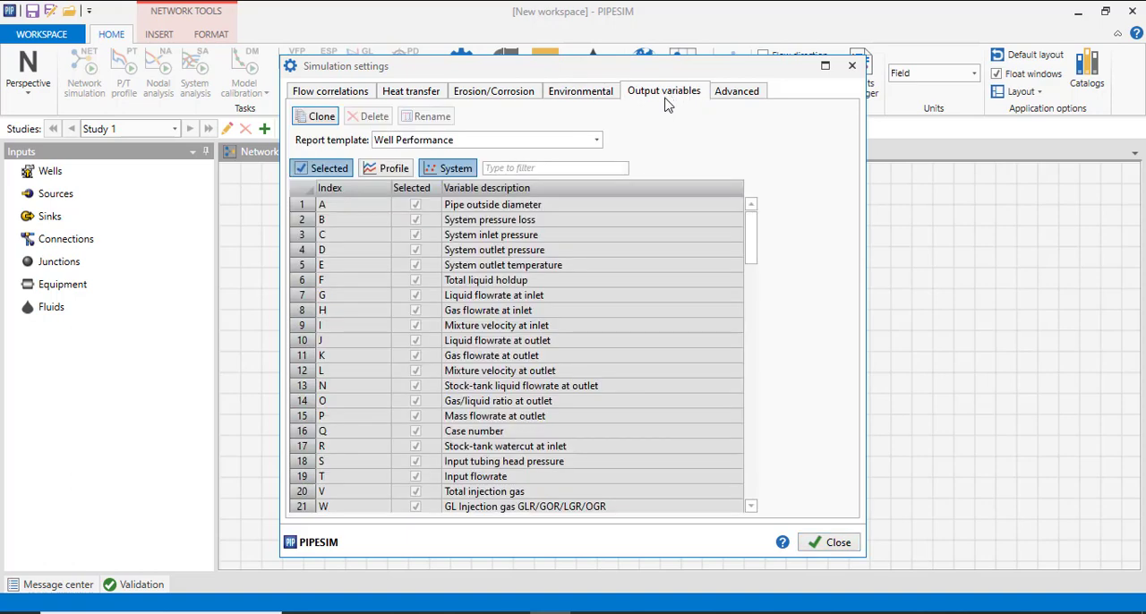
pyautogui.scroll(-3, 543, 251)
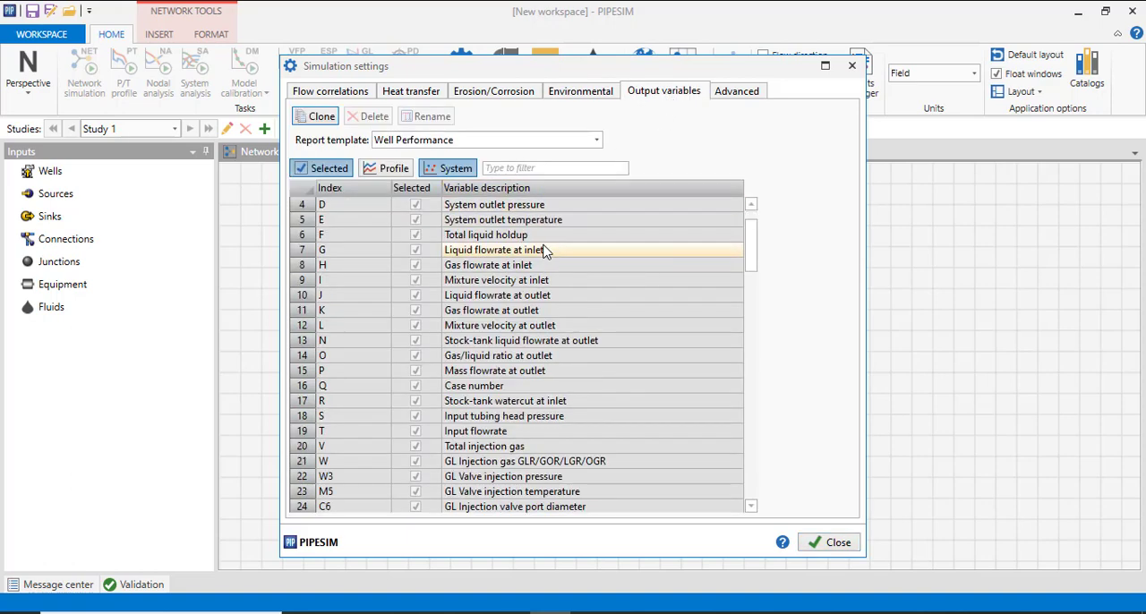
pyautogui.scroll(-6, 499, 383)
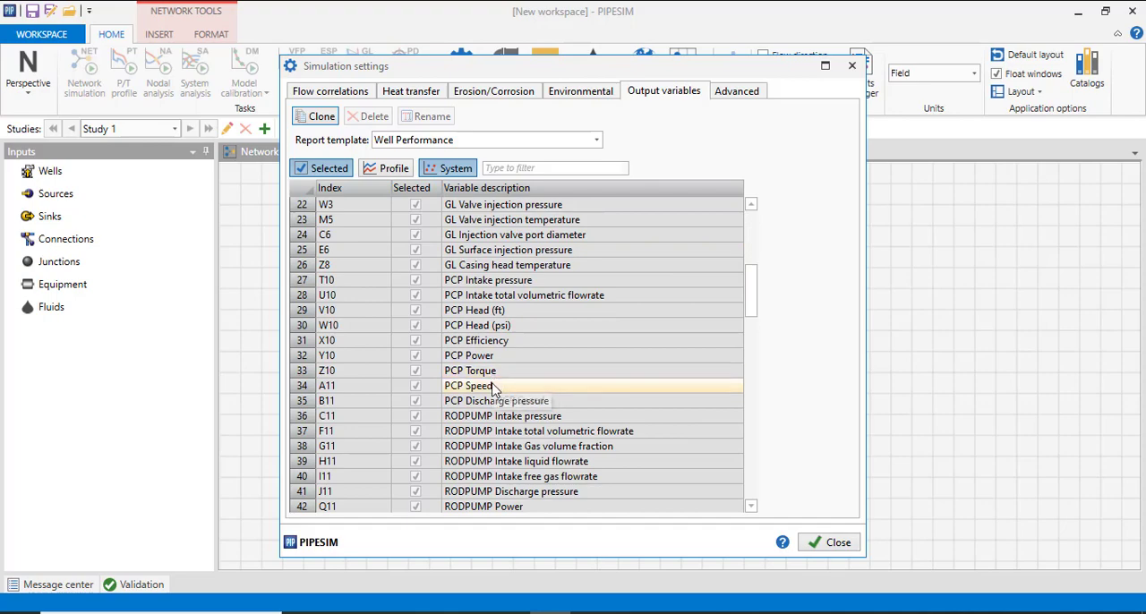
pyautogui.scroll(-13, 498, 383)
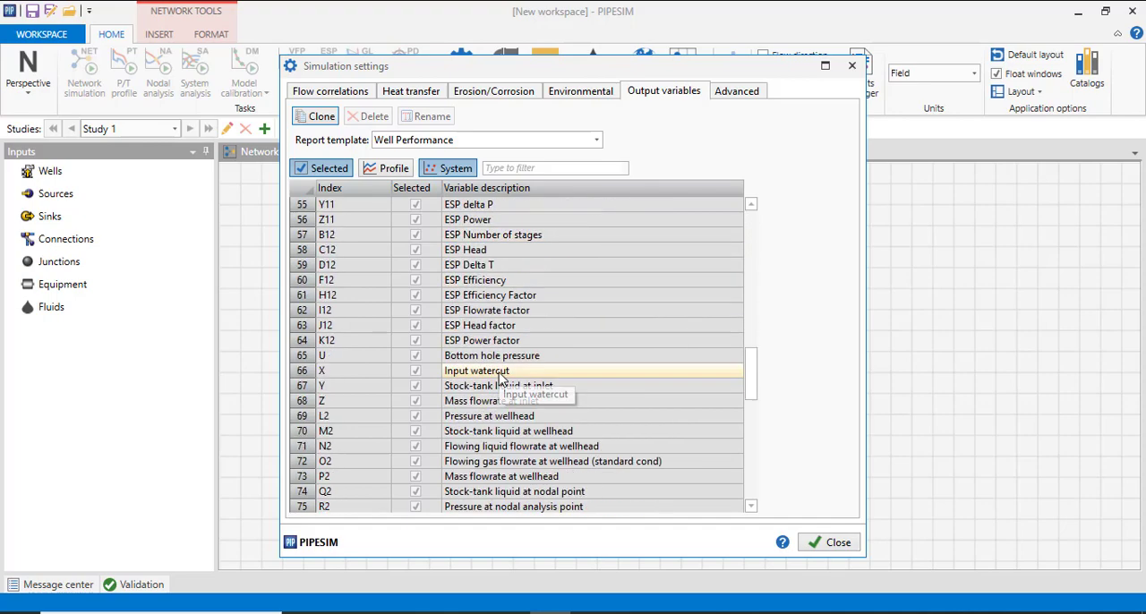
pyautogui.scroll(-9, 498, 381)
pyautogui.scroll(6, 500, 380)
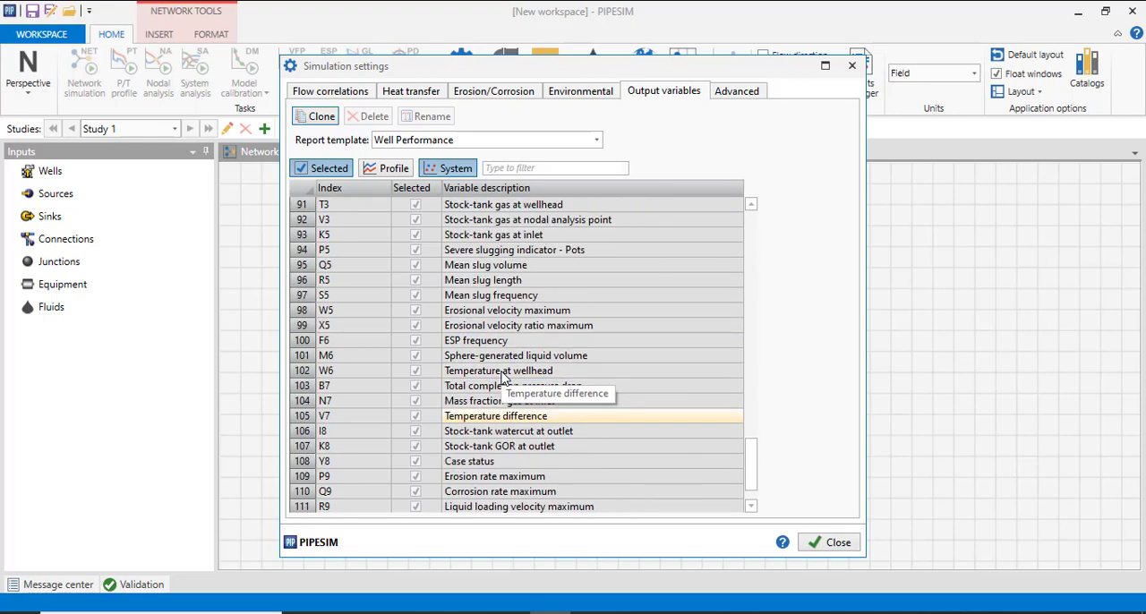
pyautogui.scroll(3, 501, 379)
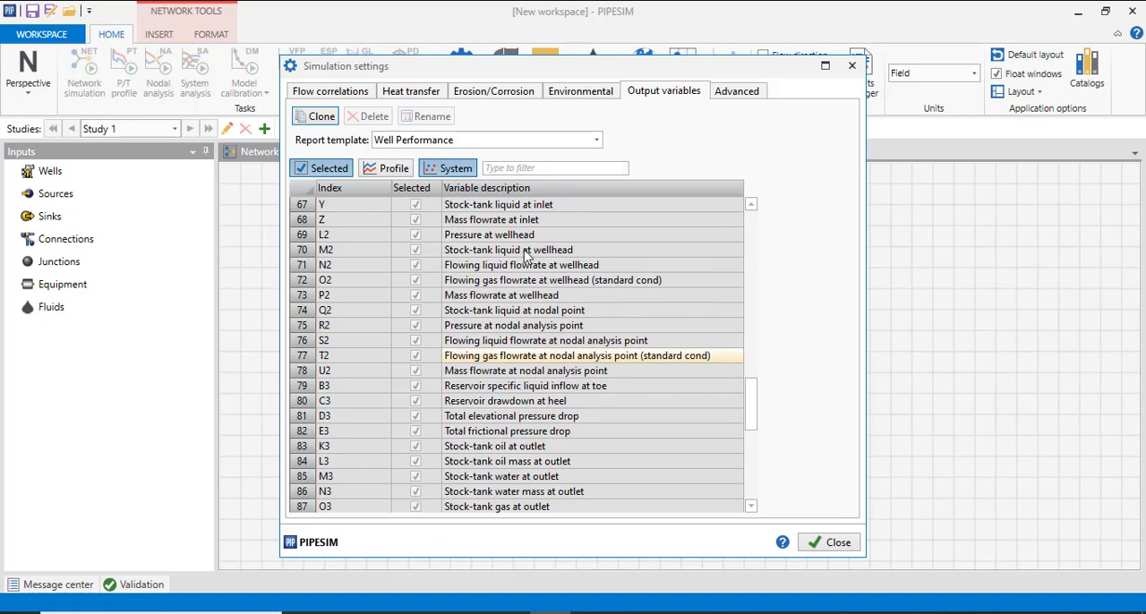
pyautogui.click(743, 93)
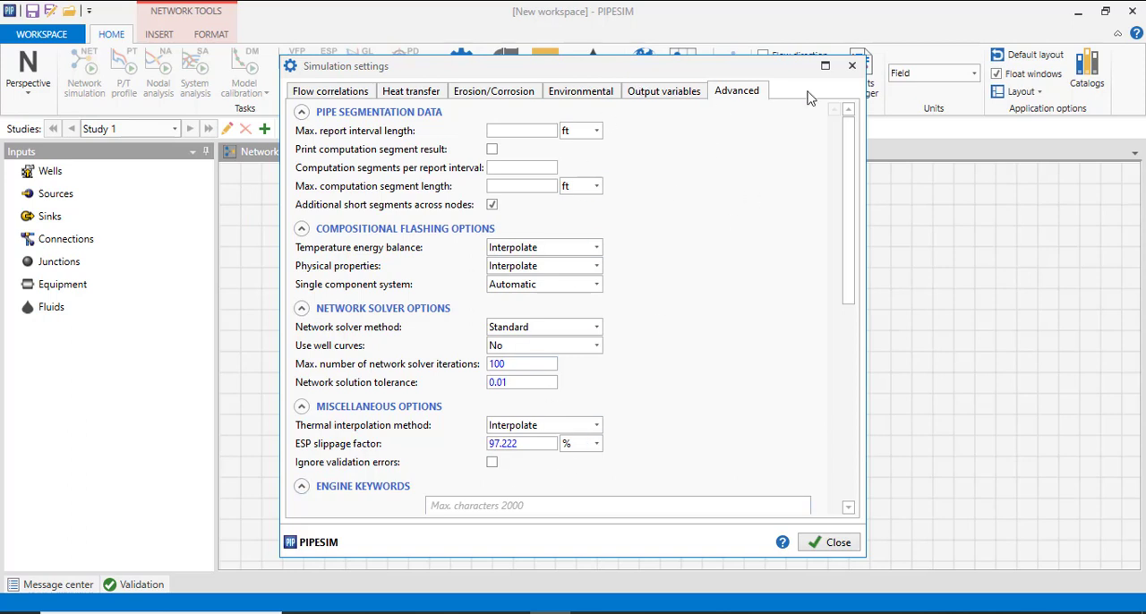
pyautogui.click(852, 65)
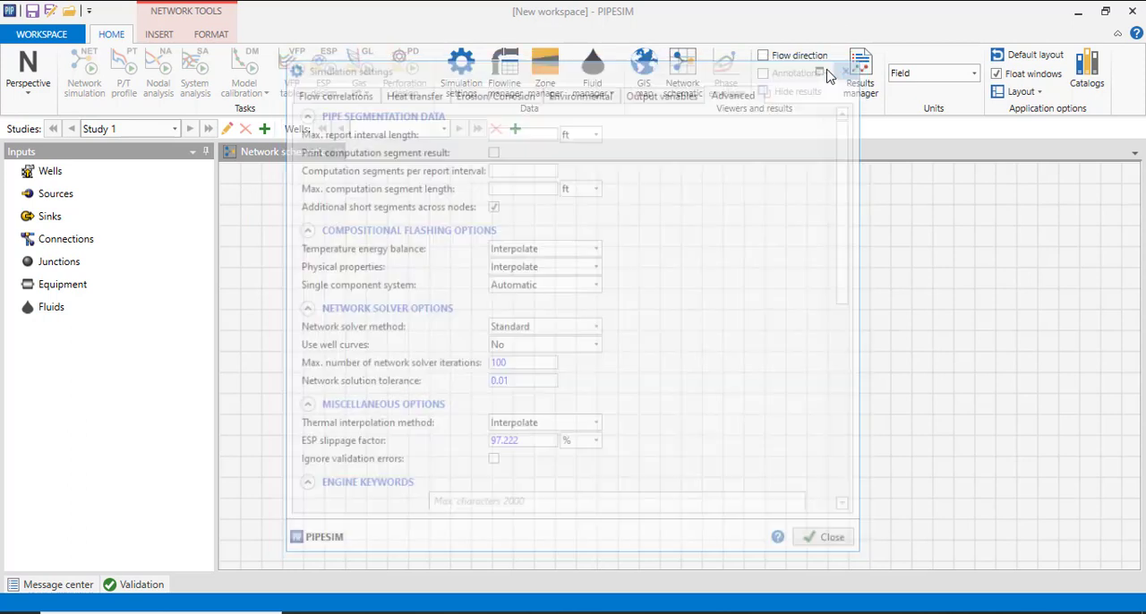
# - View the flowline manager and the zone manager, closing each without adding entries
pyautogui.click(510, 93)
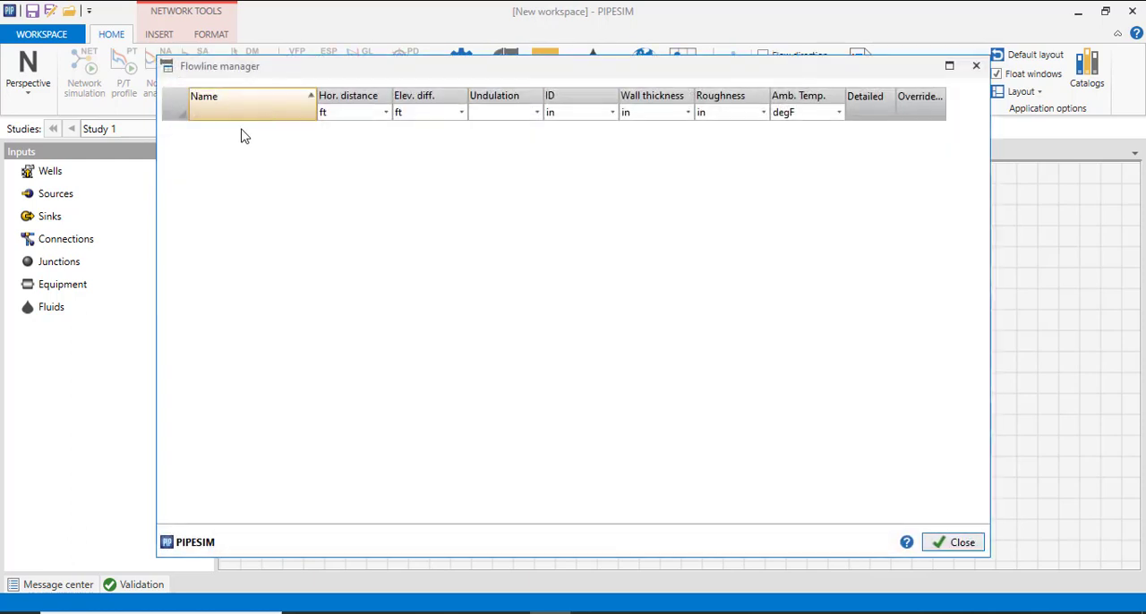
pyautogui.click(976, 69)
pyautogui.click(545, 85)
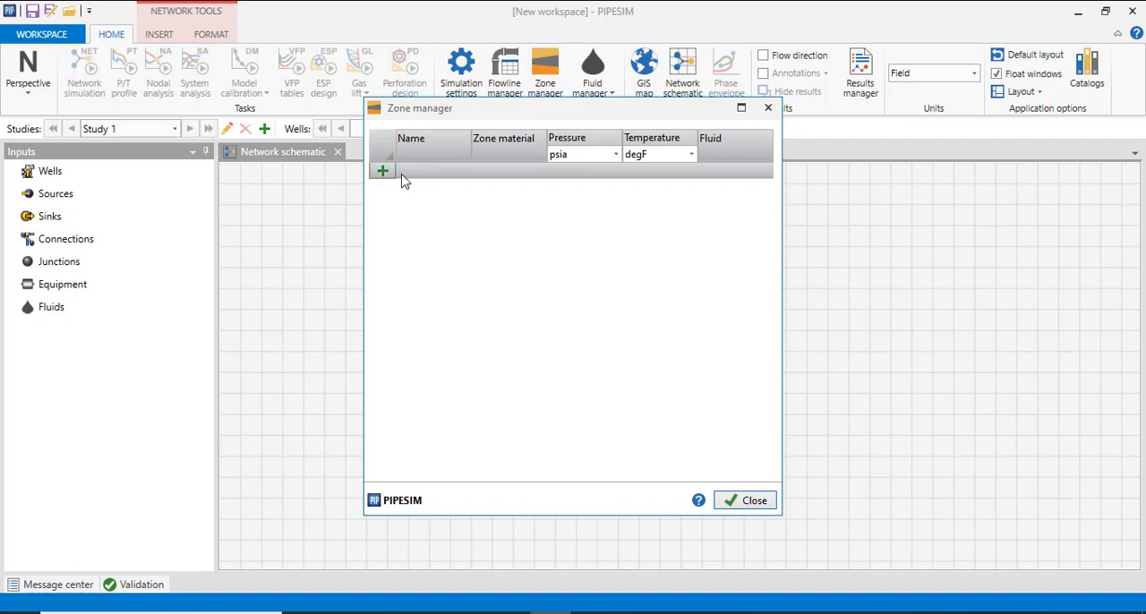
pyautogui.click(769, 108)
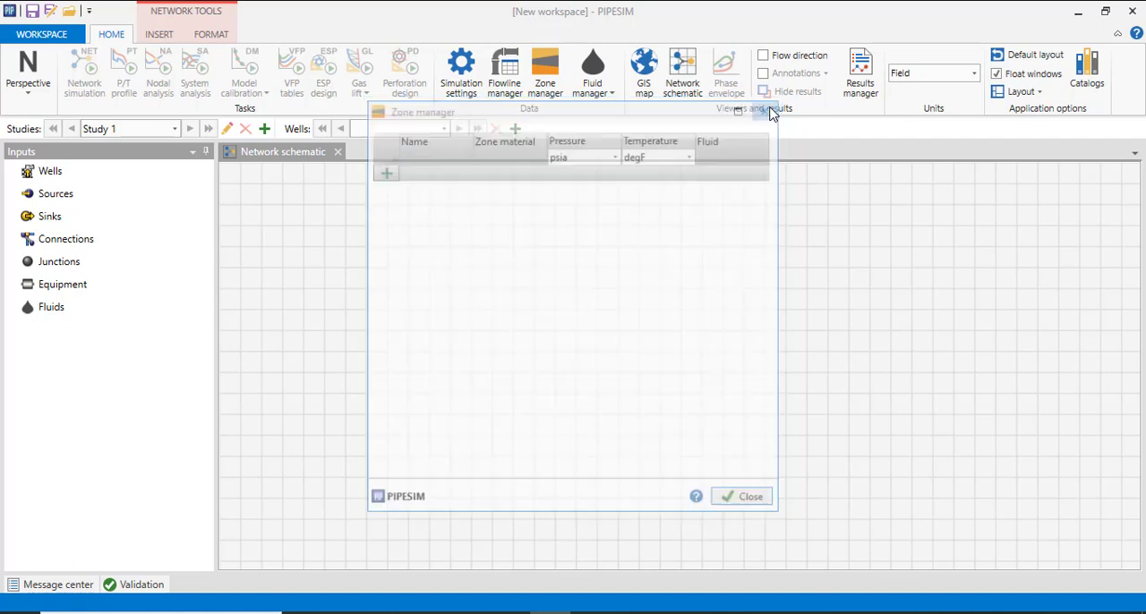
# - Add a new black oil fluid to the fluid manager with the template set to None
pyautogui.click(601, 94)
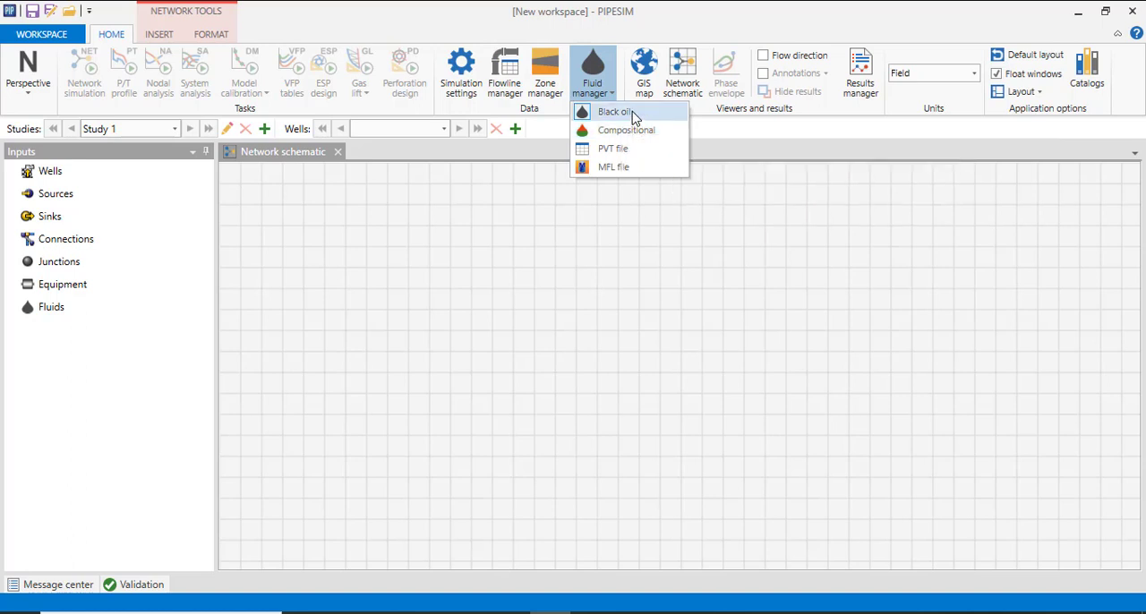
pyautogui.click(632, 113)
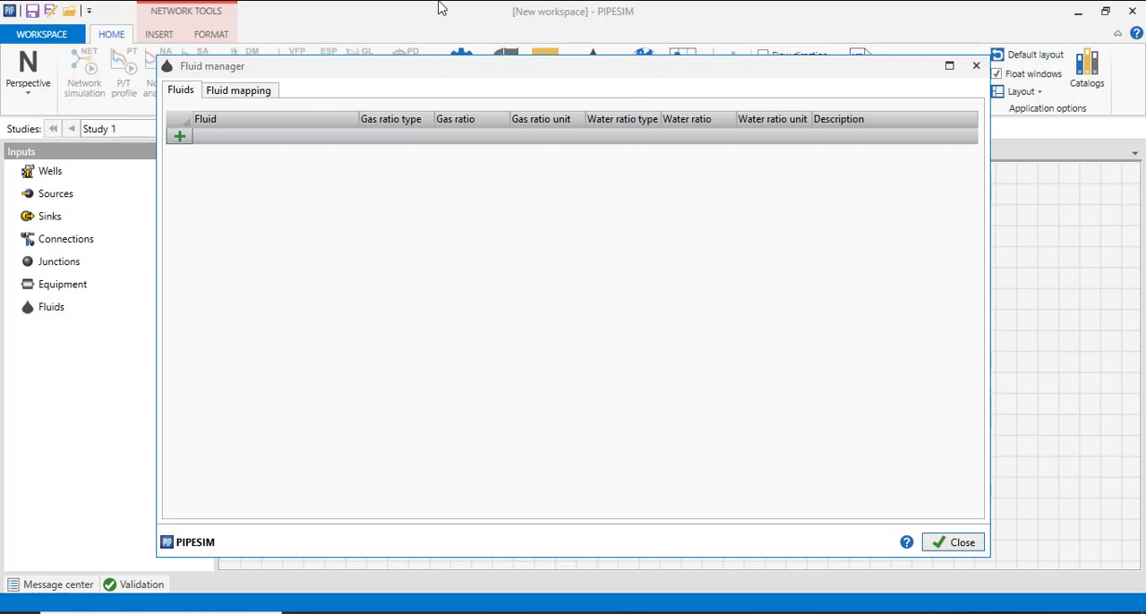
pyautogui.click(182, 137)
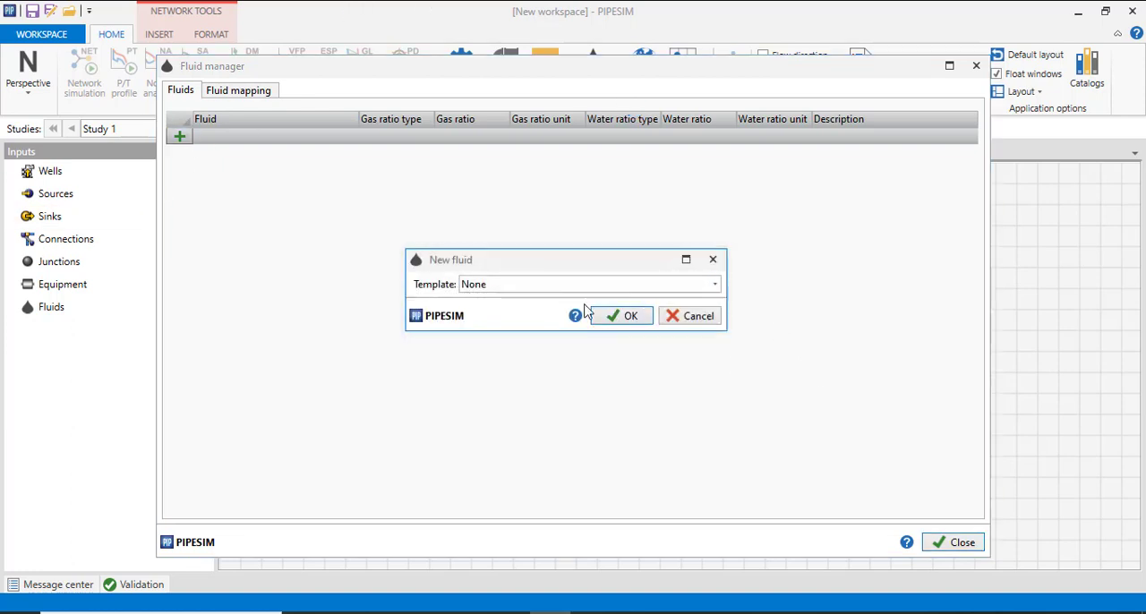
pyautogui.click(619, 318)
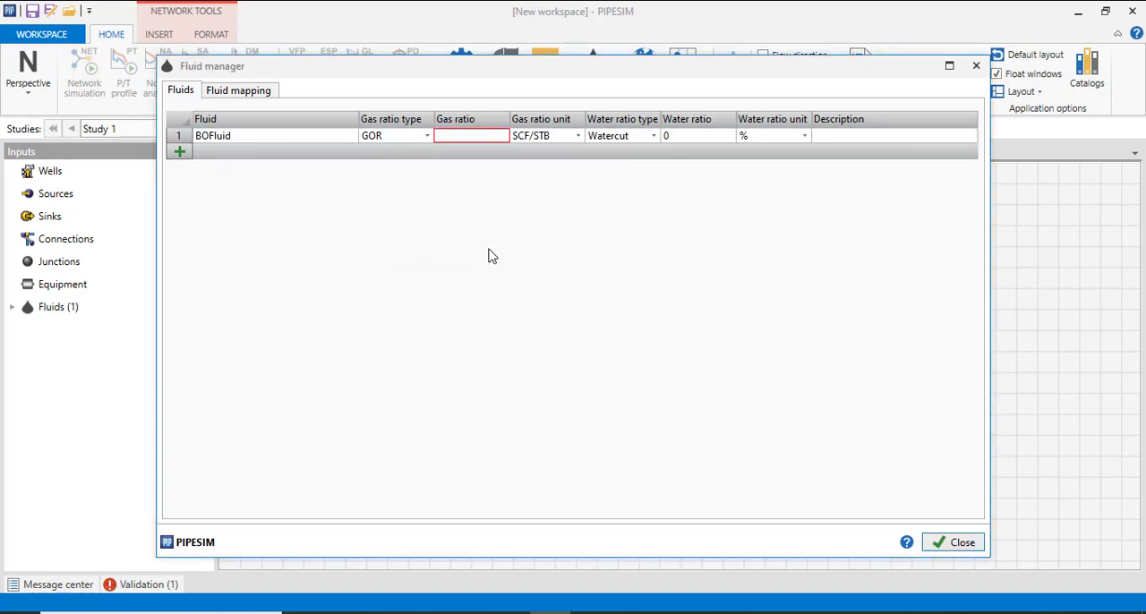
# - Open the BOFluid entry for editing and set its watercut to 80 % and GOR to 5000 SCF/STB
pyautogui.click(217, 136)
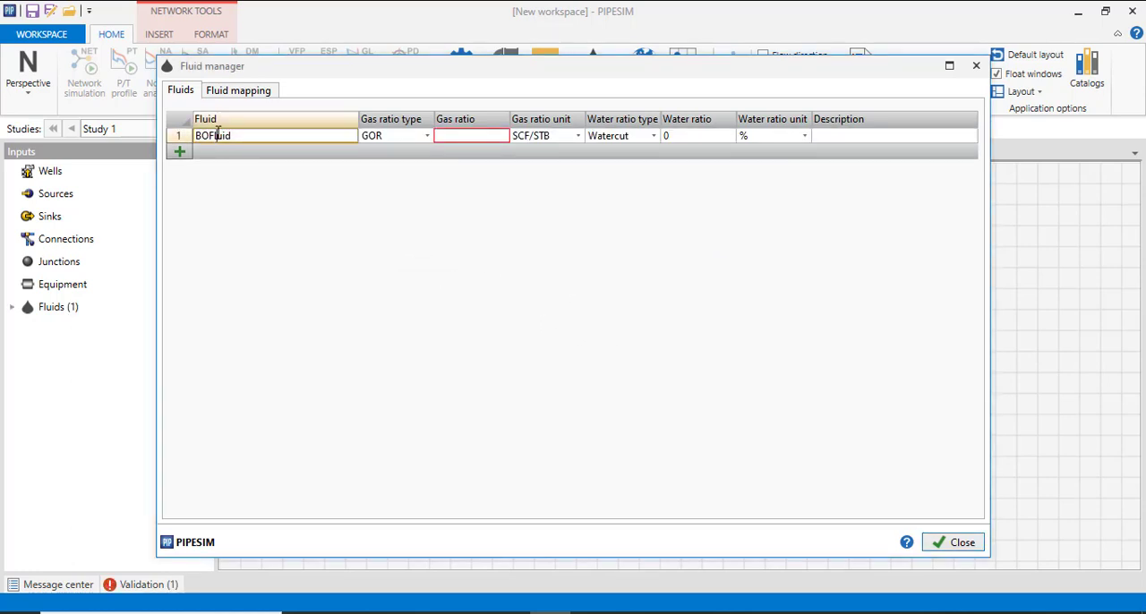
pyautogui.click(180, 137)
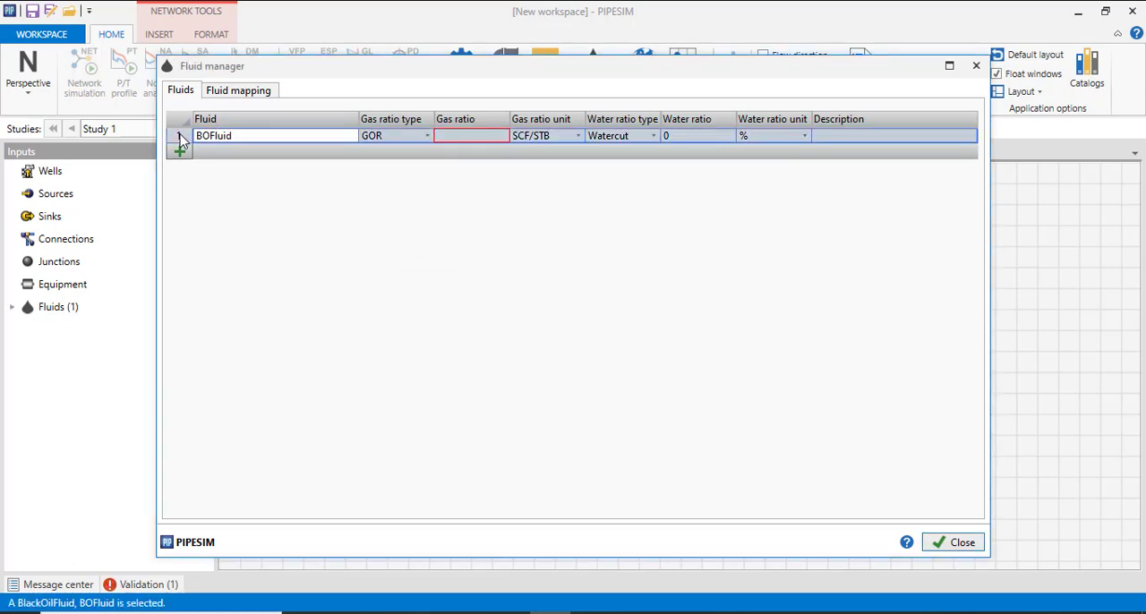
pyautogui.doubleClick(180, 137)
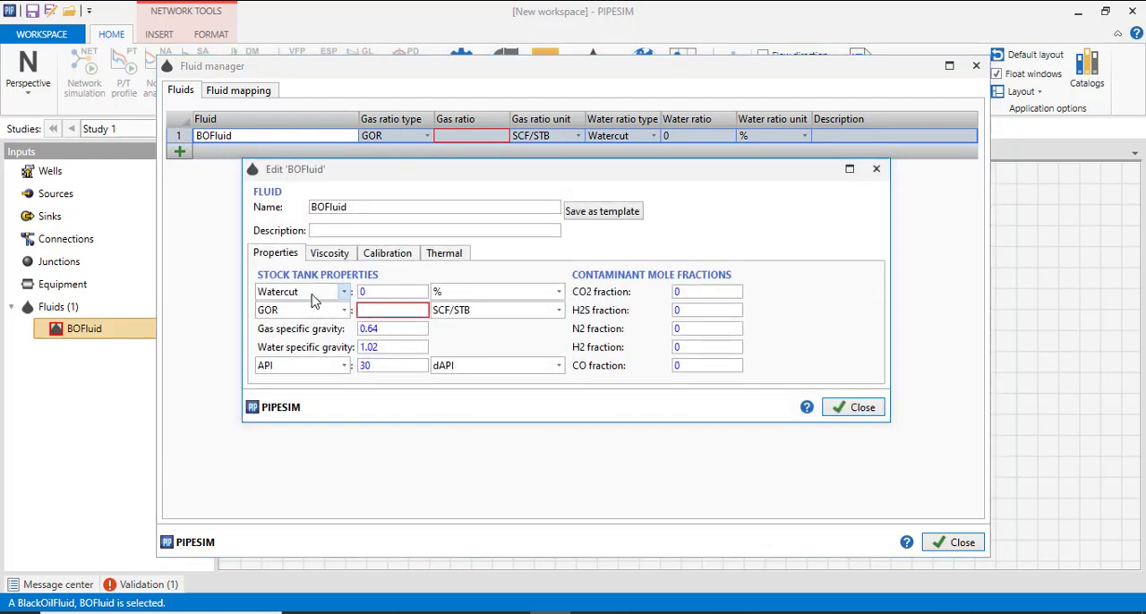
pyautogui.click(384, 291)
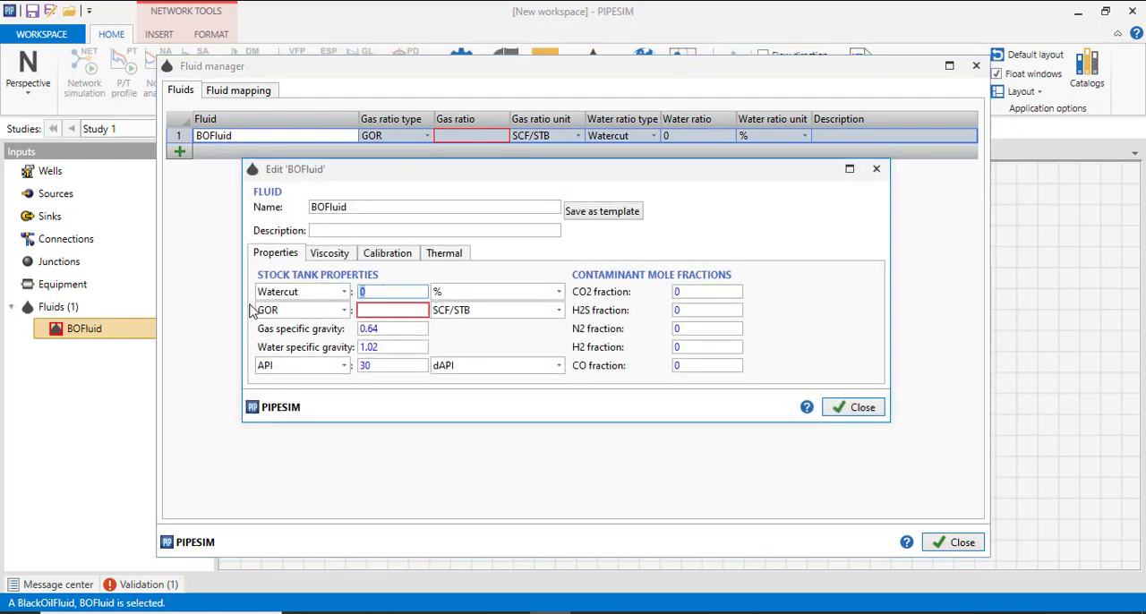
pyautogui.click(344, 296)
pyautogui.click(344, 295)
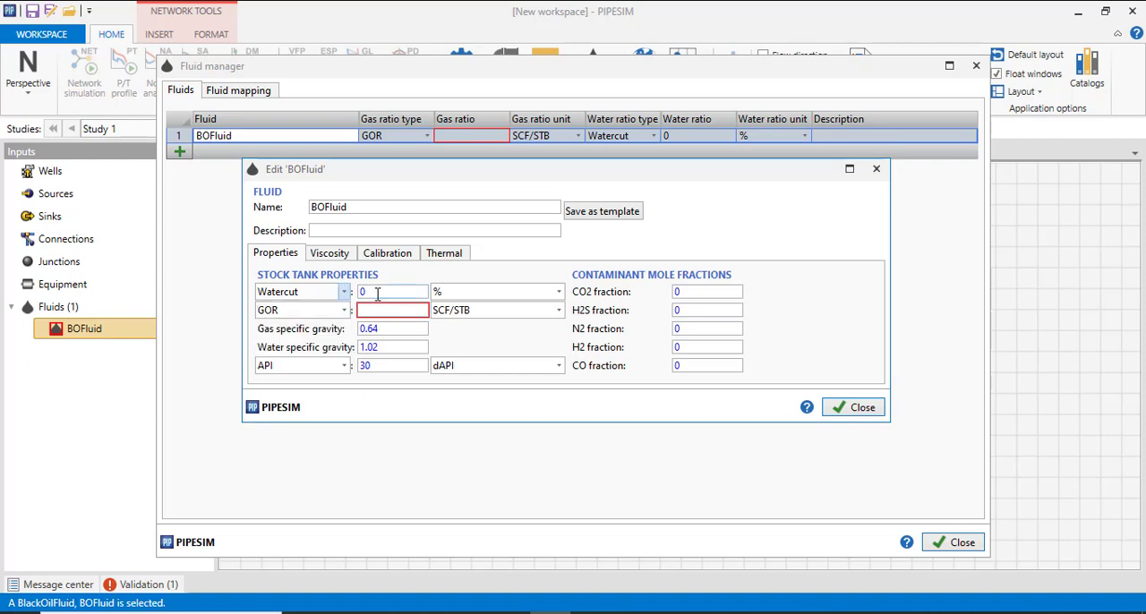
pyautogui.click(377, 292)
pyautogui.write('80')
pyautogui.click(400, 308)
pyautogui.write('5000')
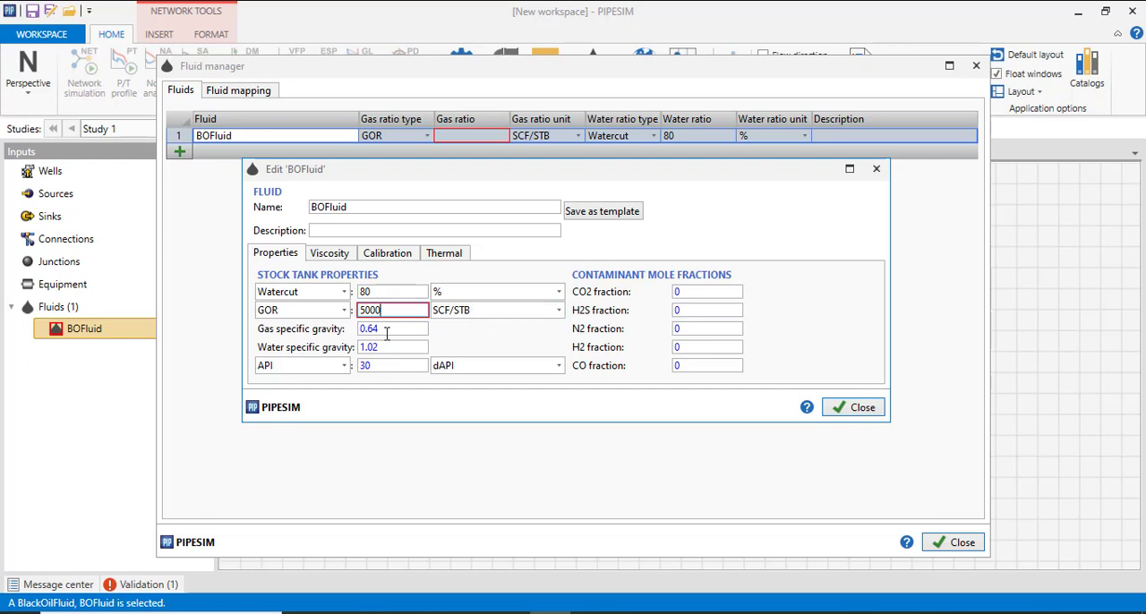
# - Set the fluid's gas specific gravity to 0.7, water specific gravity to 1 and API gravity to 45 dAPI
pyautogui.click(385, 330)
pyautogui.write('0.7')
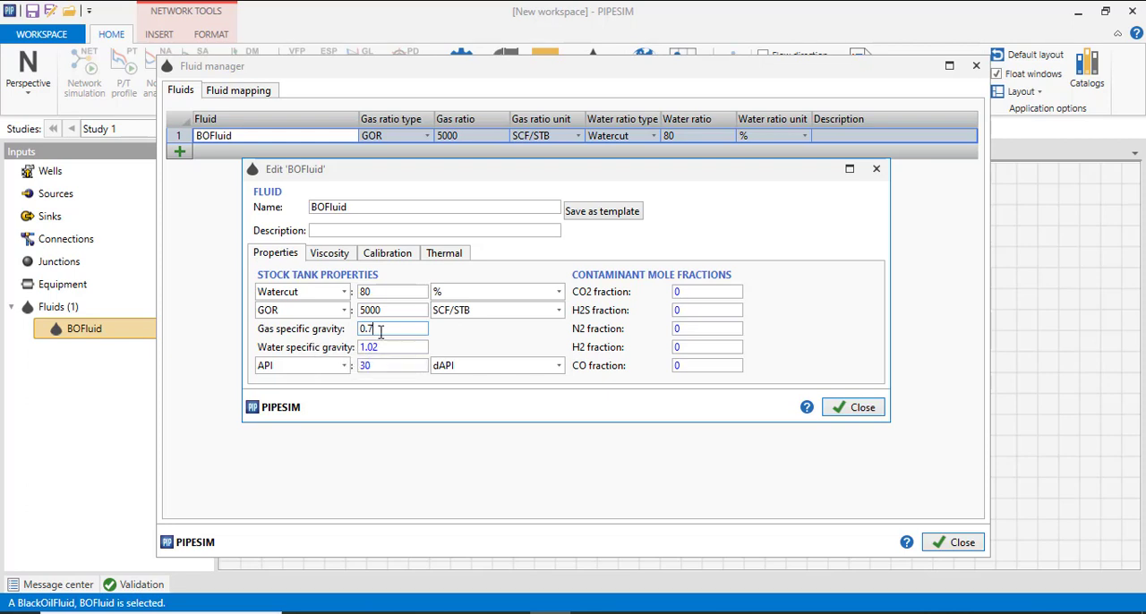
pyautogui.click(399, 346)
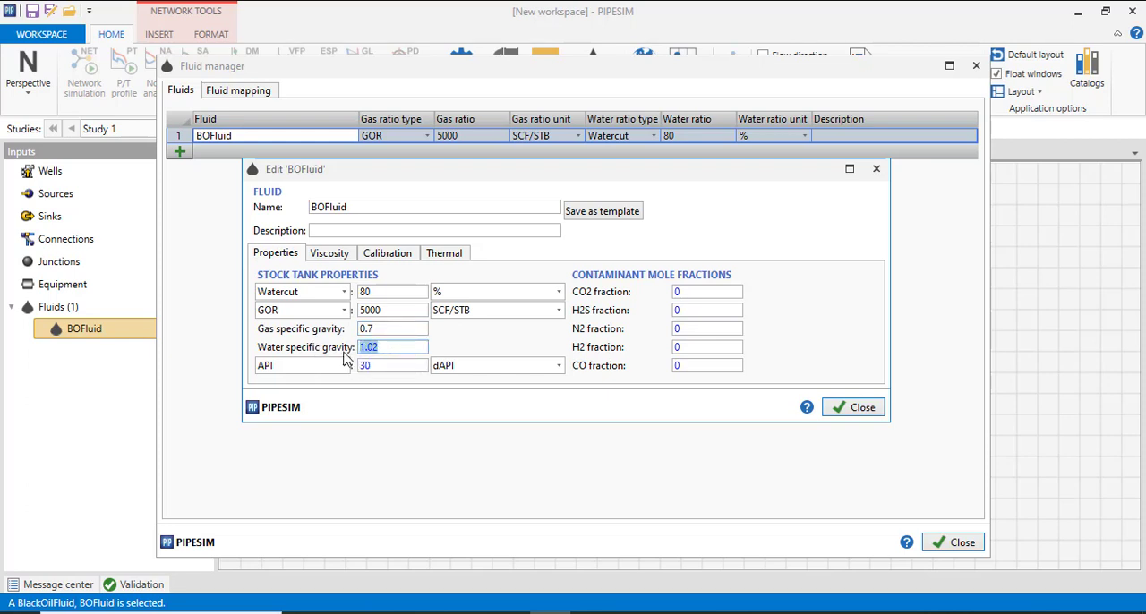
pyautogui.write('1')
pyautogui.click(381, 367)
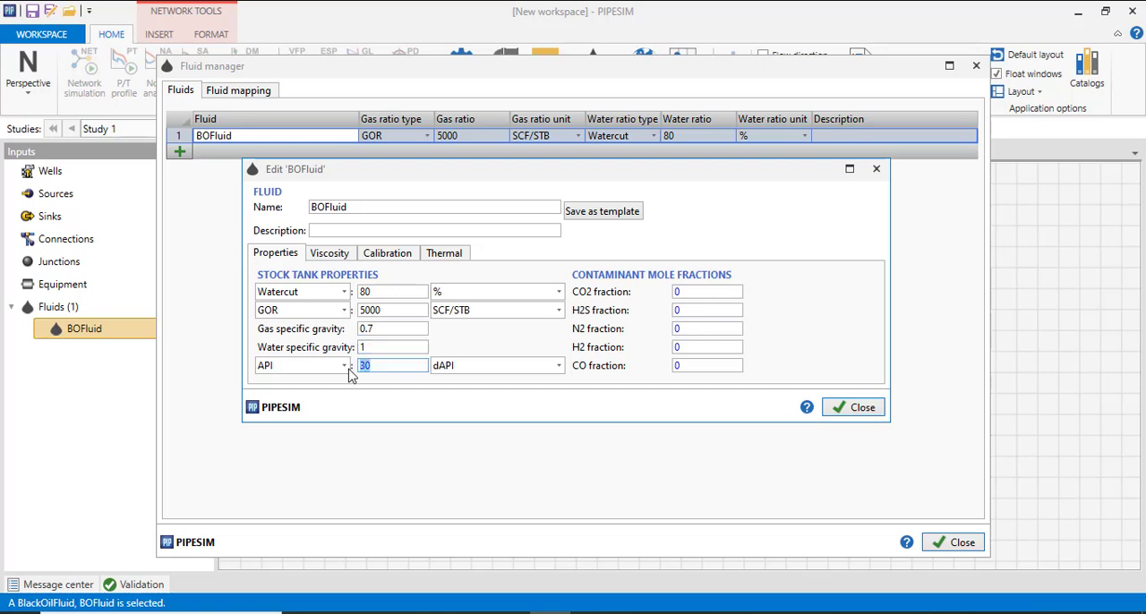
pyautogui.write('45')
# - Set the dead oil viscosity correlation to User defined table and enter temperatures of 110 and 200 degF in its first two rows
pyautogui.click(334, 255)
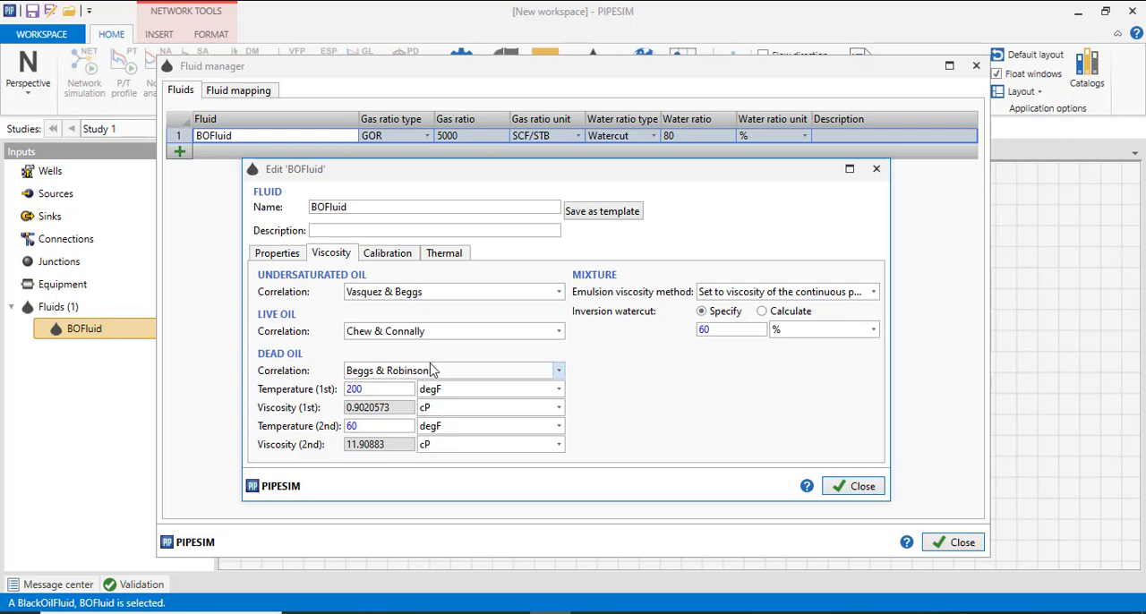
pyautogui.click(461, 370)
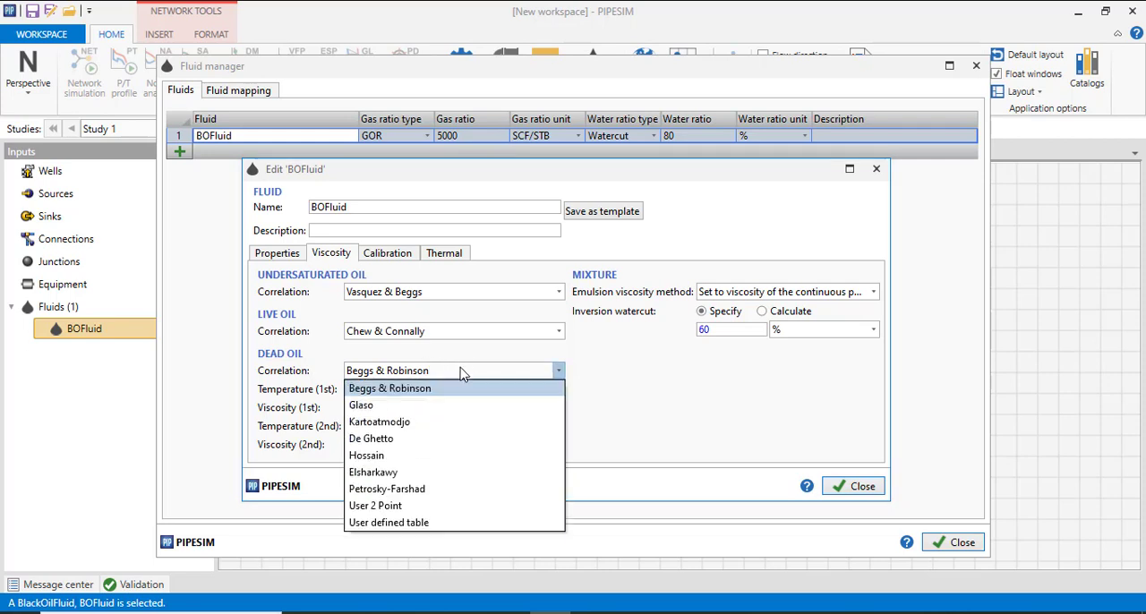
pyautogui.click(460, 523)
pyautogui.click(313, 429)
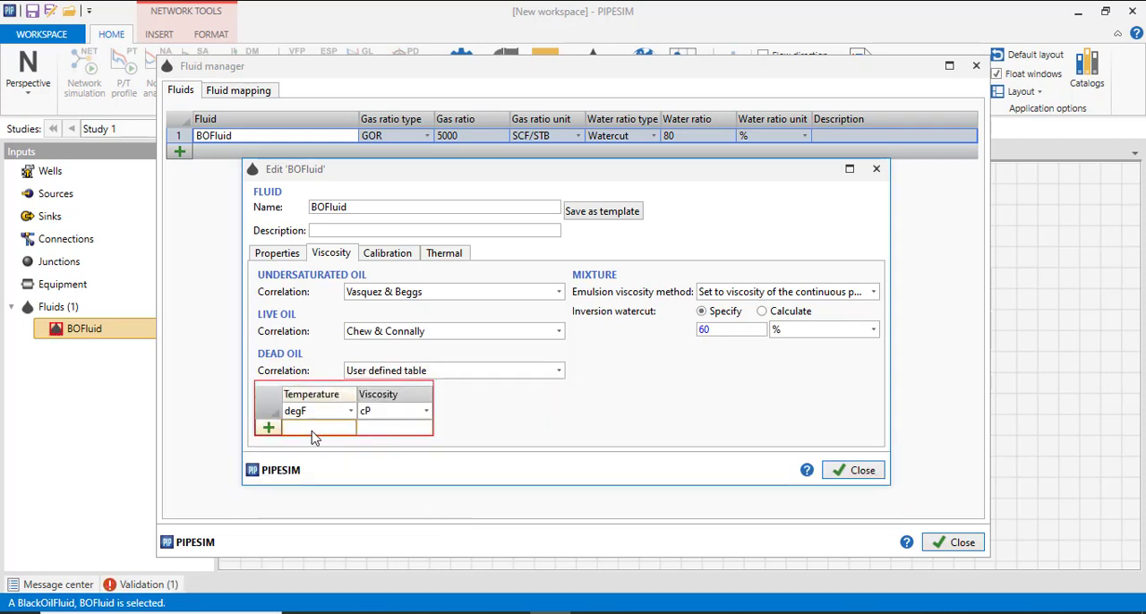
pyautogui.write('11')
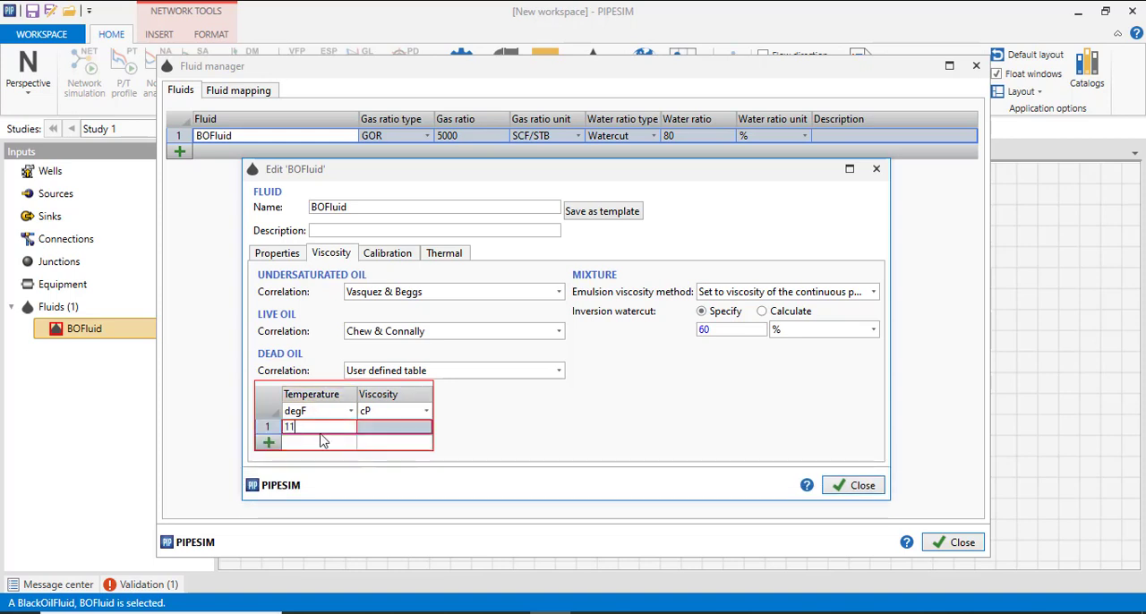
pyautogui.write('0')
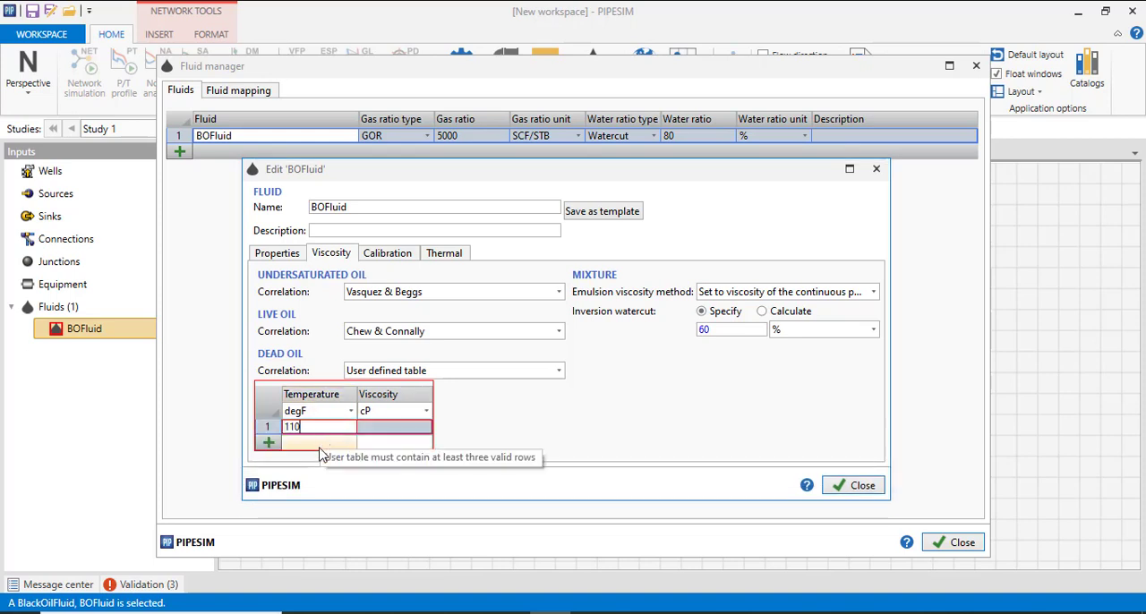
pyautogui.press('Return')
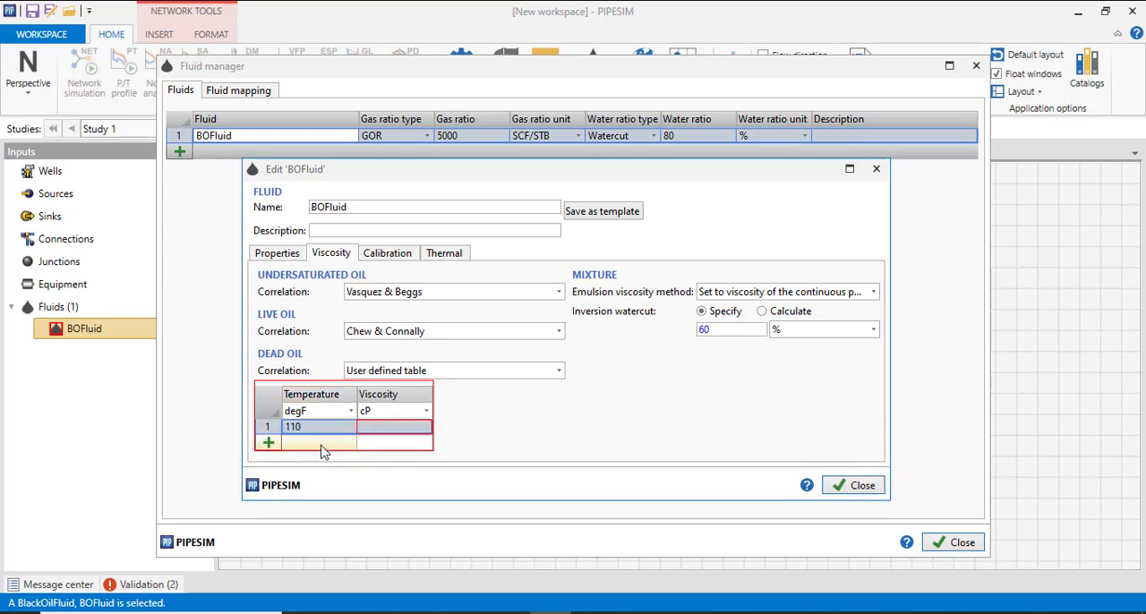
pyautogui.click(323, 444)
pyautogui.write('200')
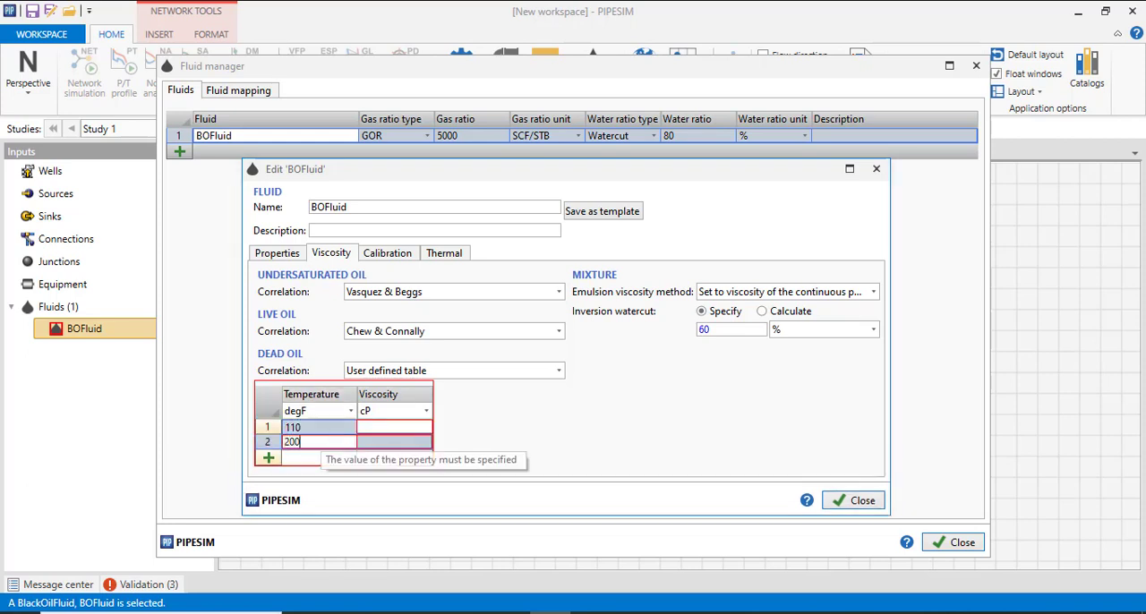
pyautogui.press('Tab')
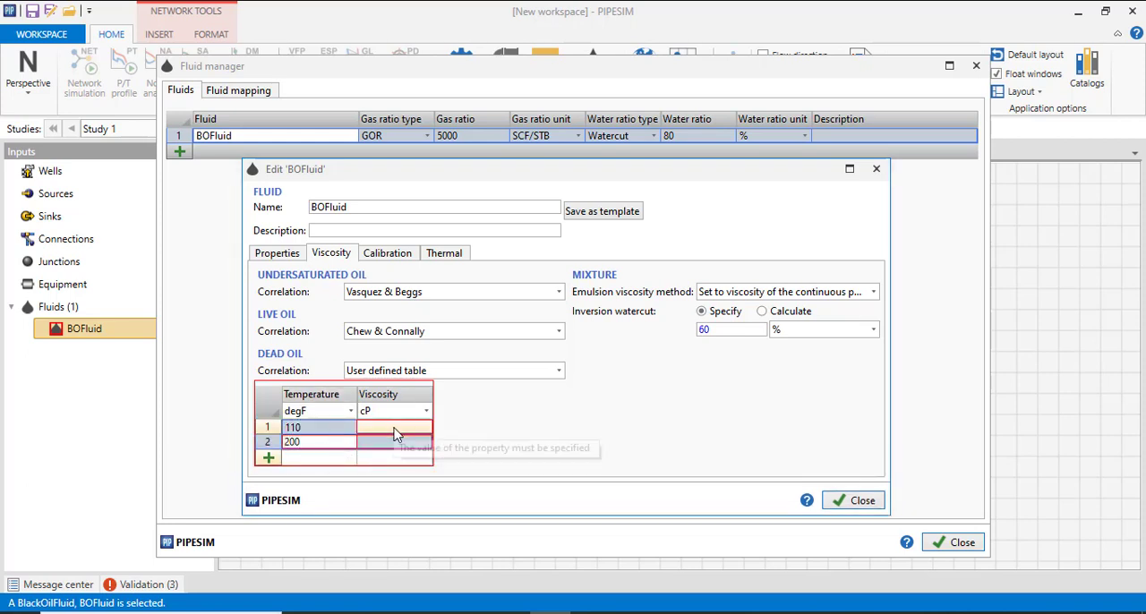
# - Enter dead oil viscosities of 3 cP for 110 degF and 1.2 cP for 200 degF
pyautogui.click(396, 432)
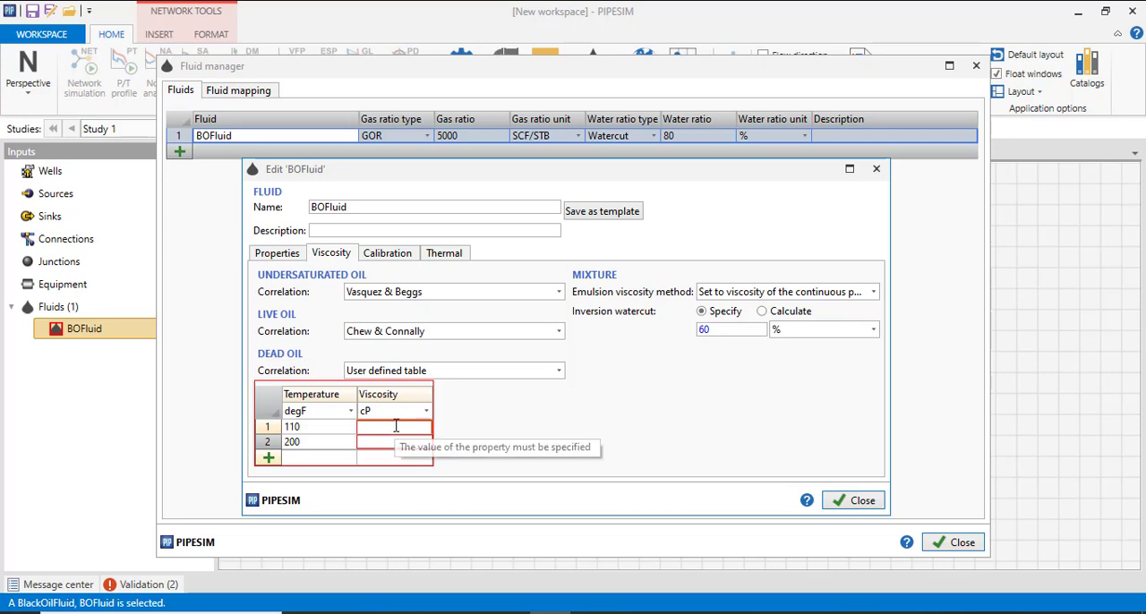
pyautogui.click(397, 424)
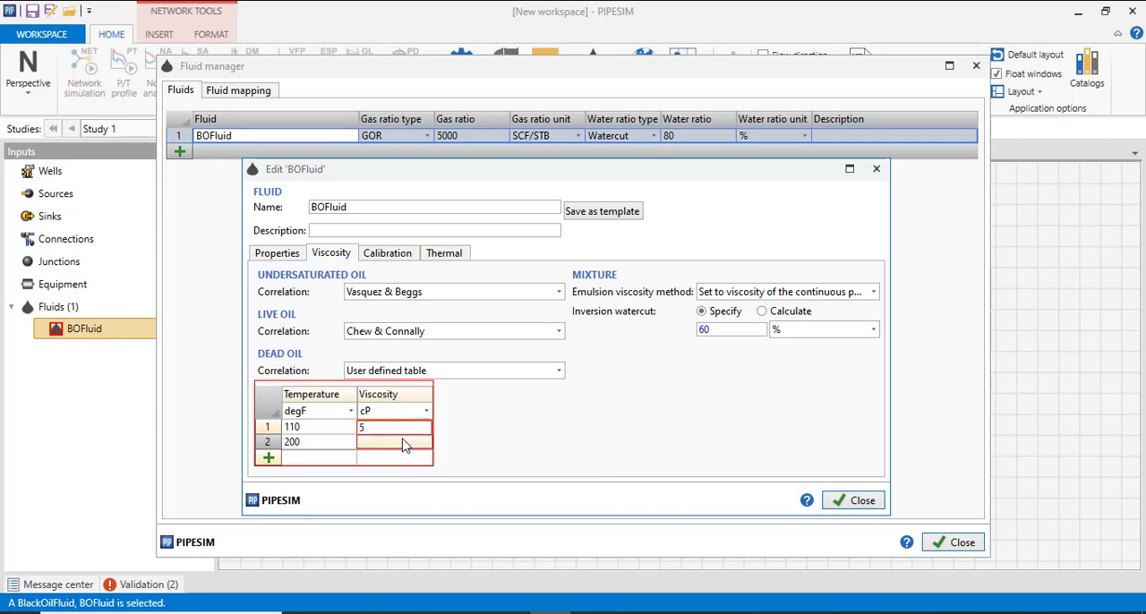
pyautogui.write('5')
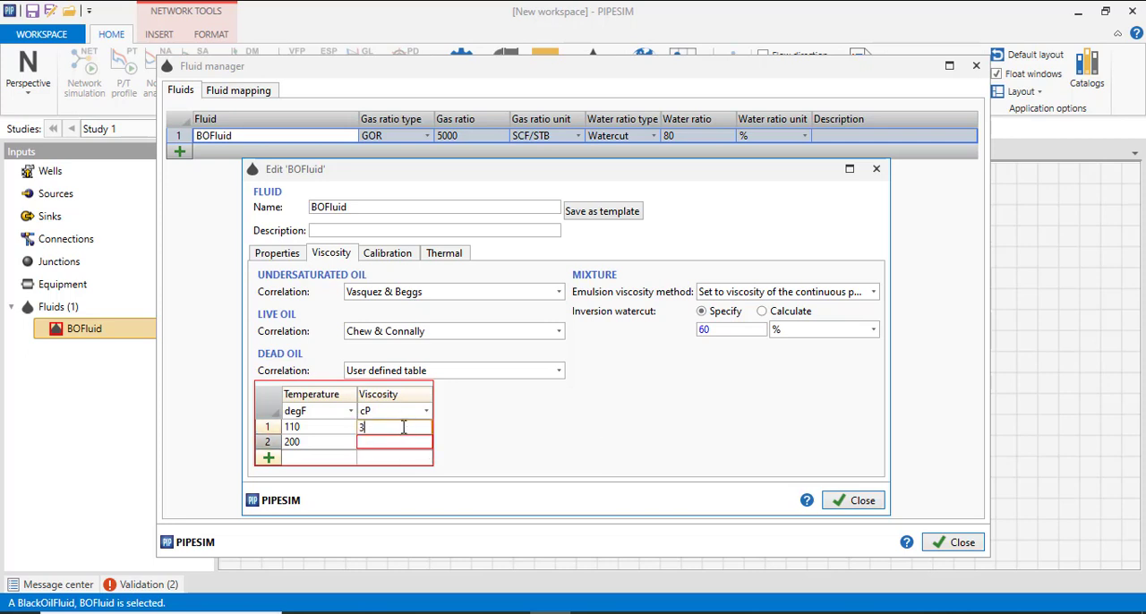
pyautogui.click(404, 444)
pyautogui.write('2')
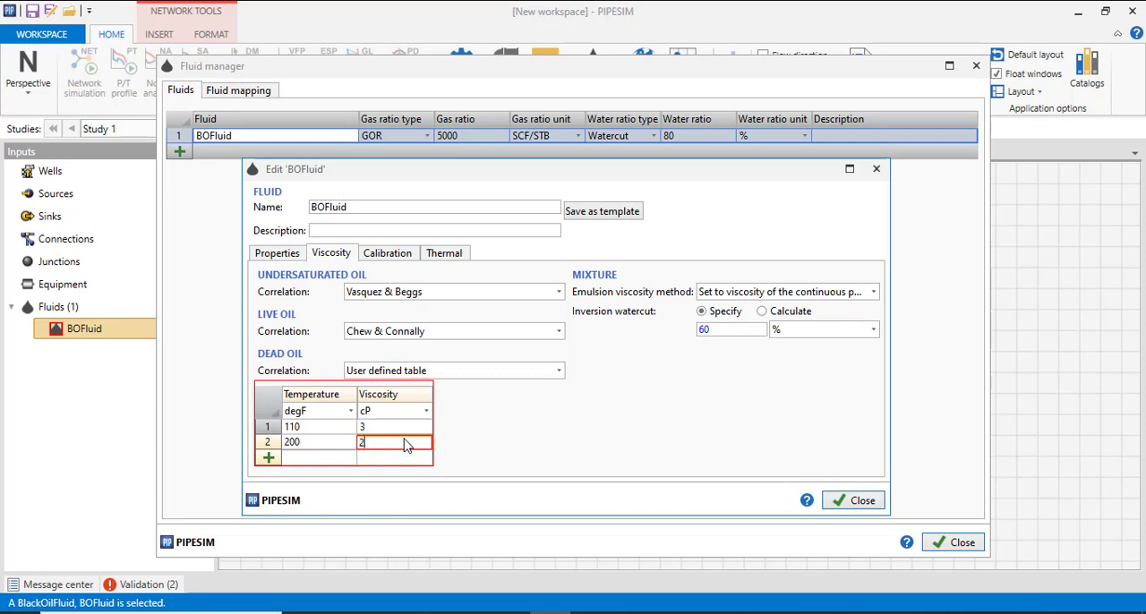
pyautogui.press('BackSpace')
pyautogui.write('1.')
pyautogui.click(425, 411)
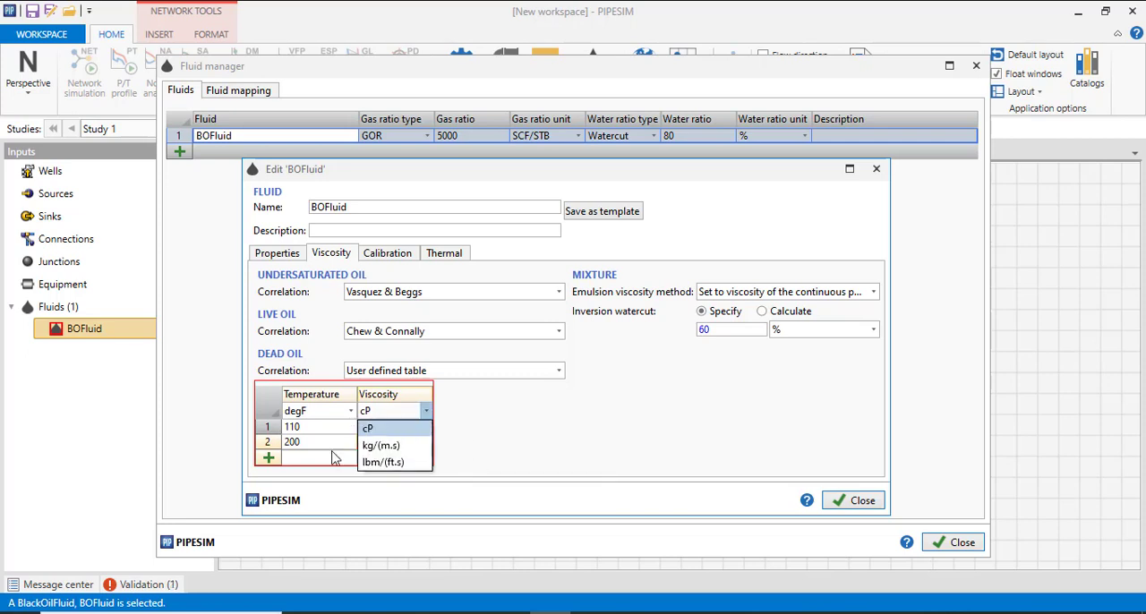
pyautogui.click(333, 453)
pyautogui.click(327, 442)
pyautogui.click(325, 428)
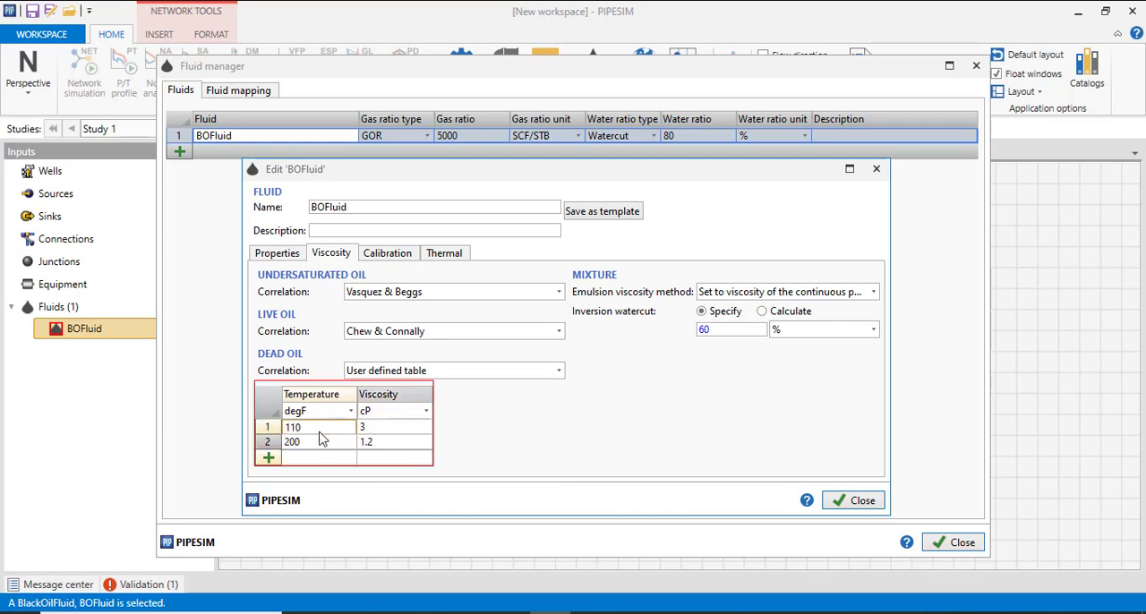
pyautogui.click(295, 457)
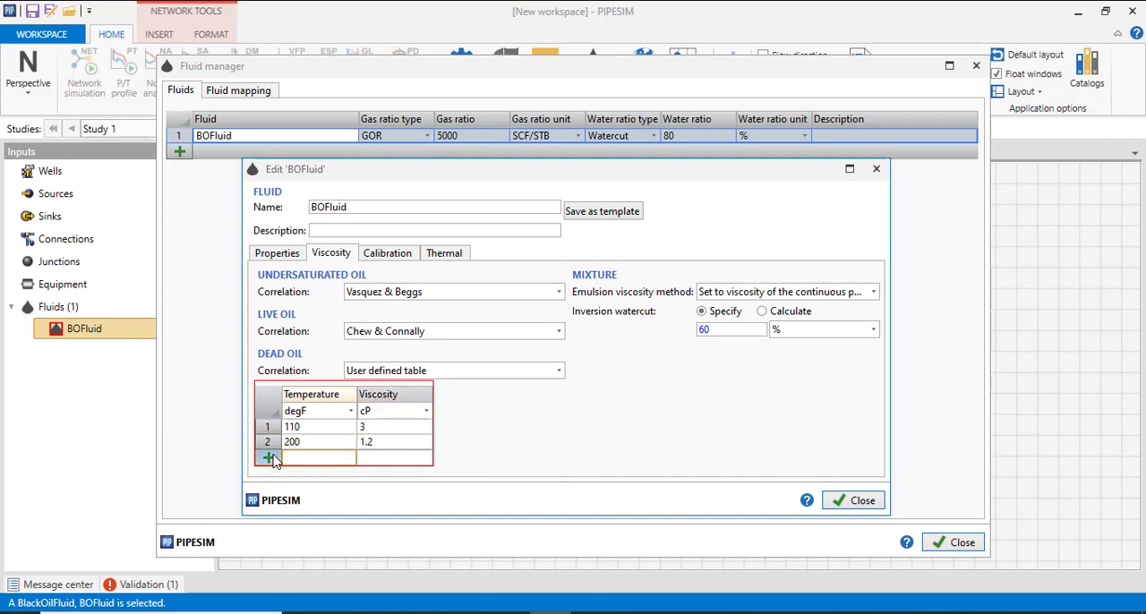
pyautogui.click(271, 458)
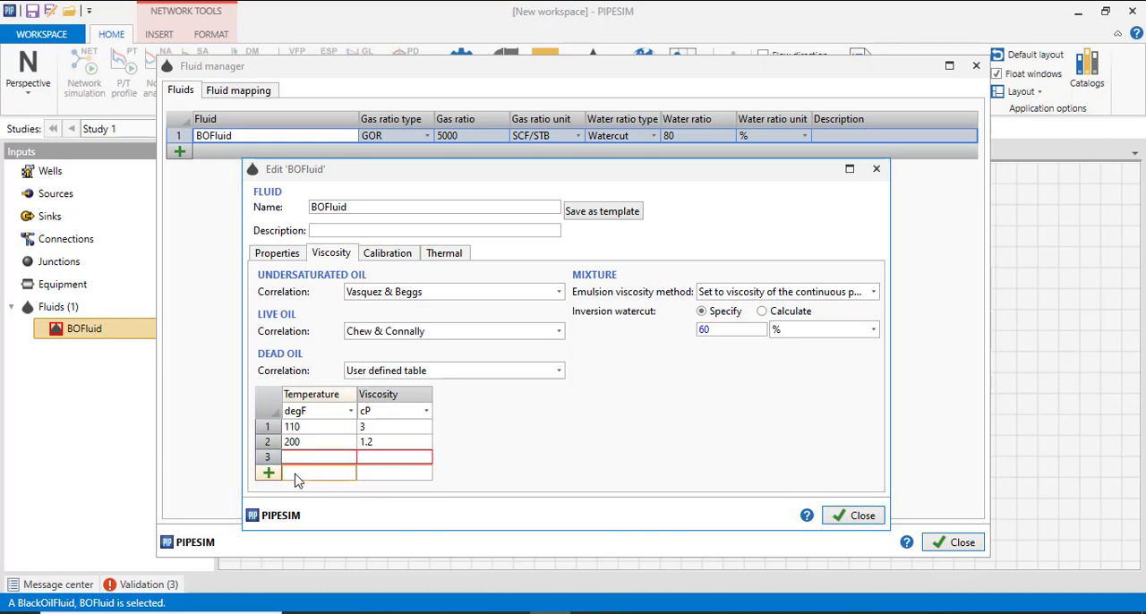
pyautogui.click(273, 458)
pyautogui.rightClick(273, 458)
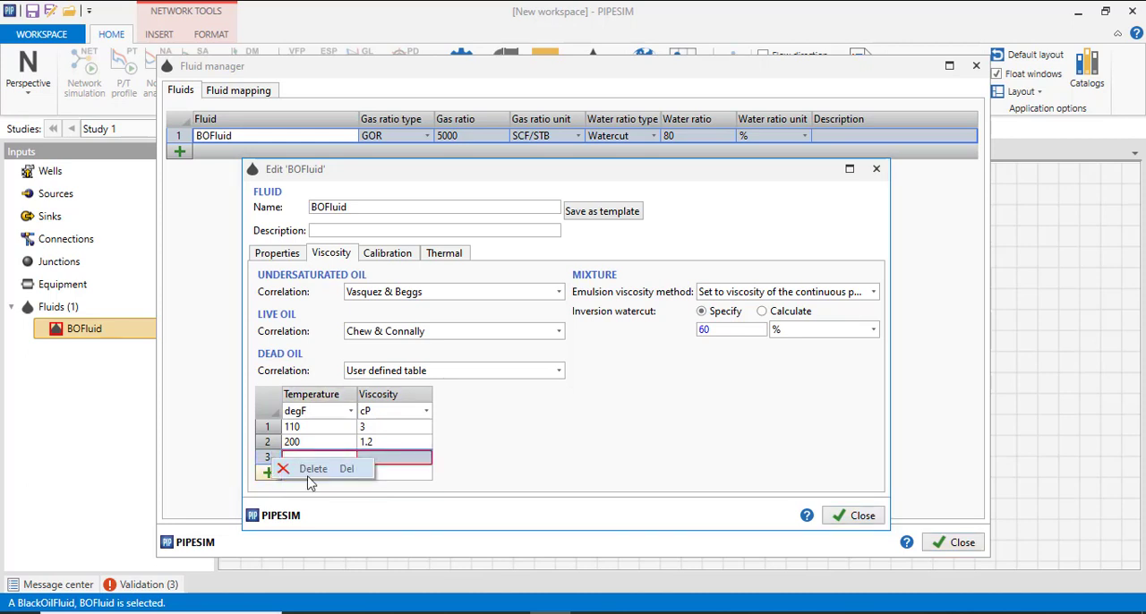
pyautogui.click(307, 469)
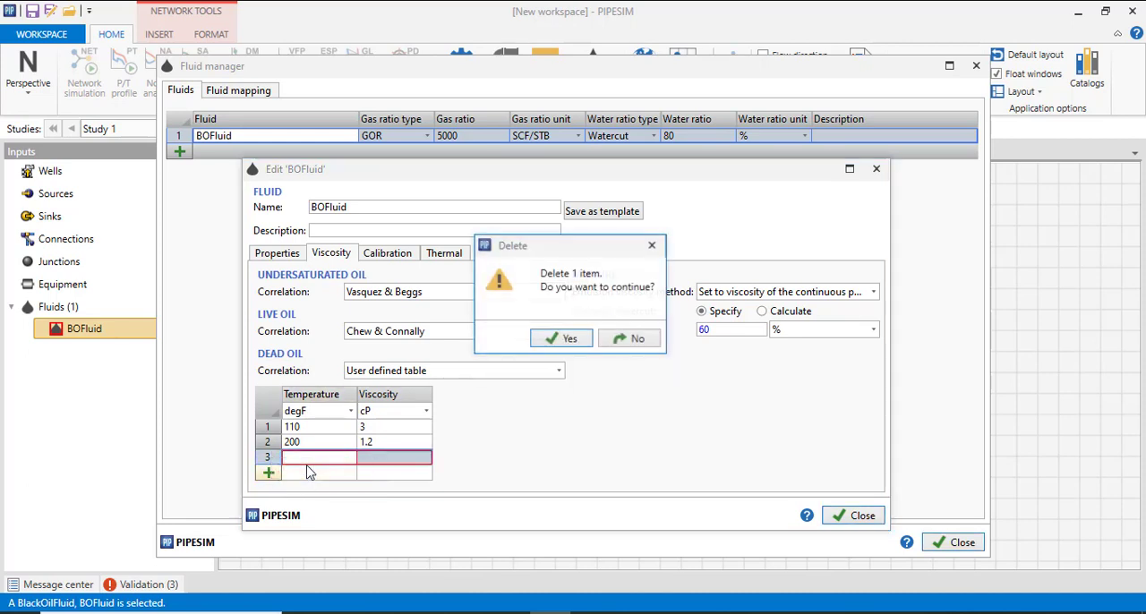
pyautogui.click(584, 343)
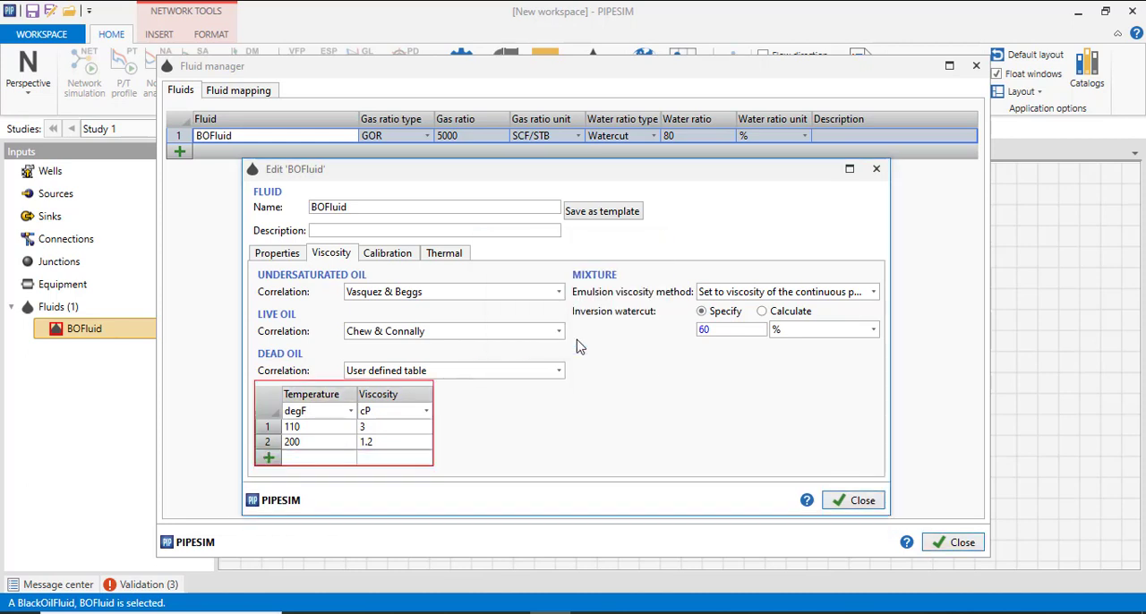
# - Add a third dead oil viscosity row with 250 degF and 0.5 cP, and close the BOFluid editor
pyautogui.click(269, 458)
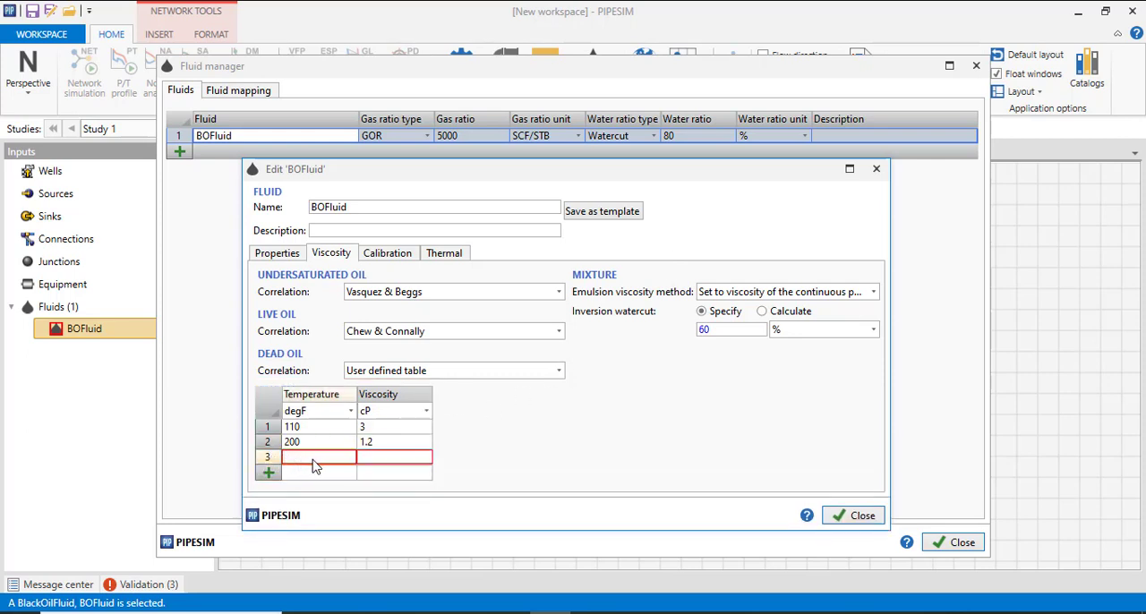
pyautogui.write('25')
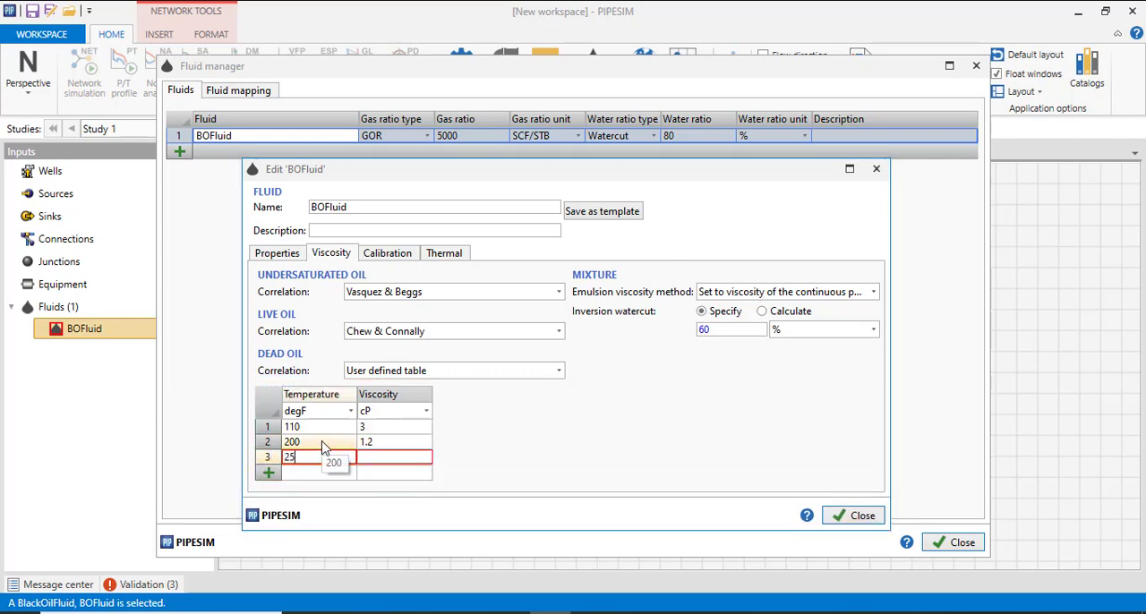
pyautogui.write('0')
pyautogui.click(379, 460)
pyautogui.write('0.5')
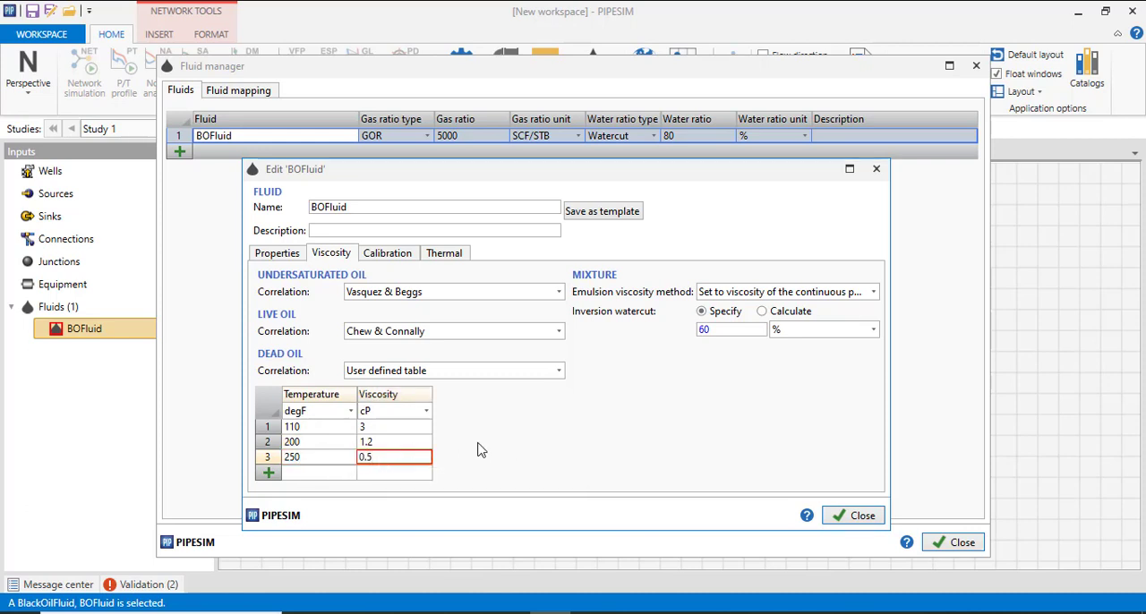
pyautogui.click(408, 427)
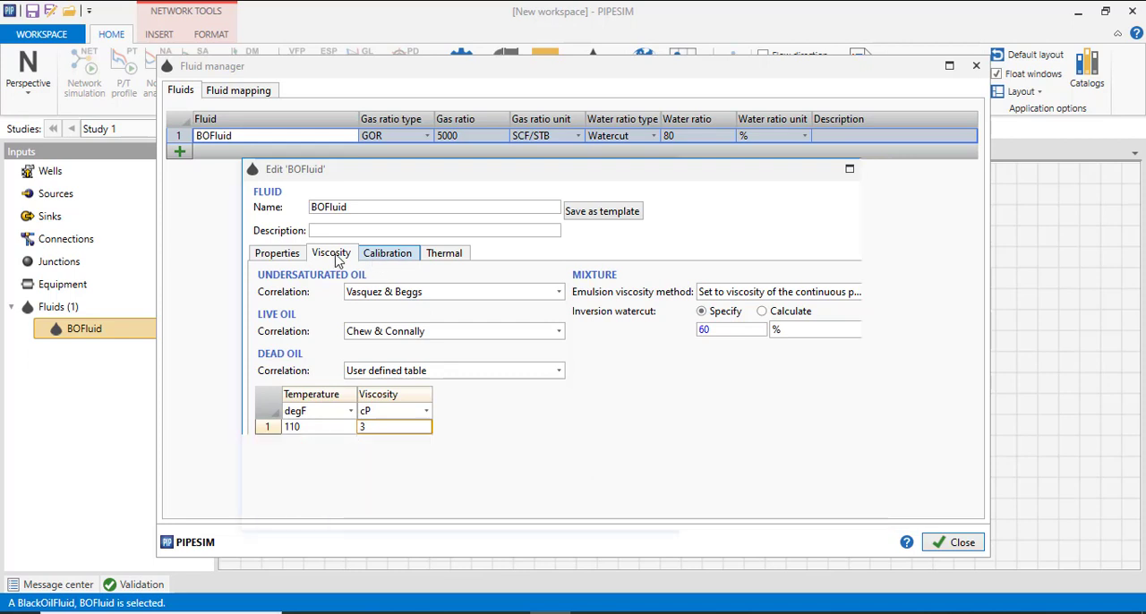
pyautogui.click(275, 253)
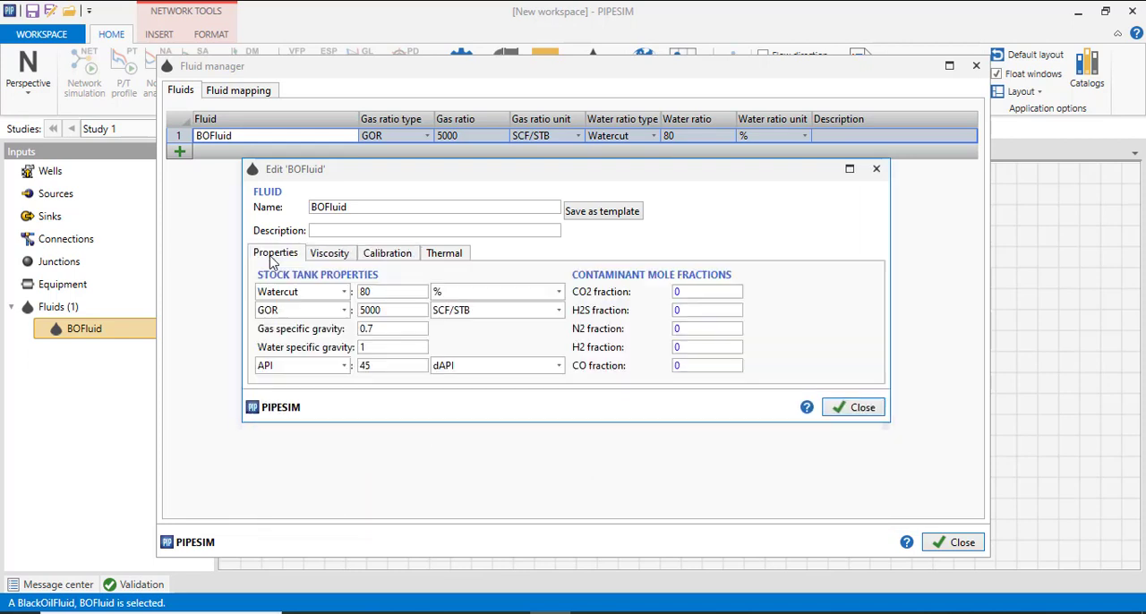
pyautogui.click(863, 408)
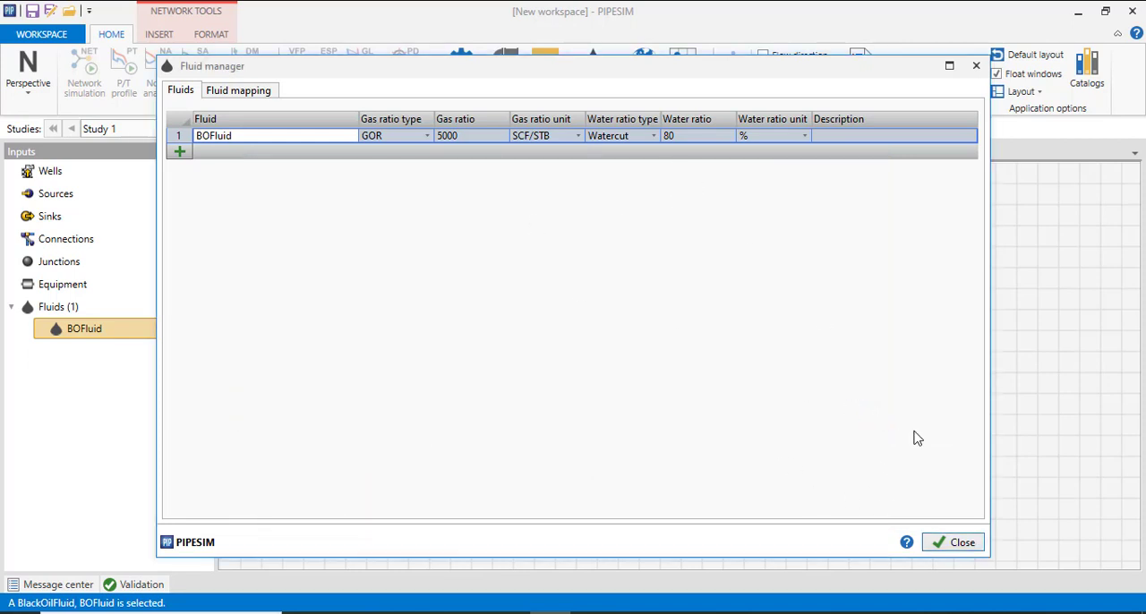
# - Close the Fluid manager, and close and reopen the network schematic view
pyautogui.click(963, 543)
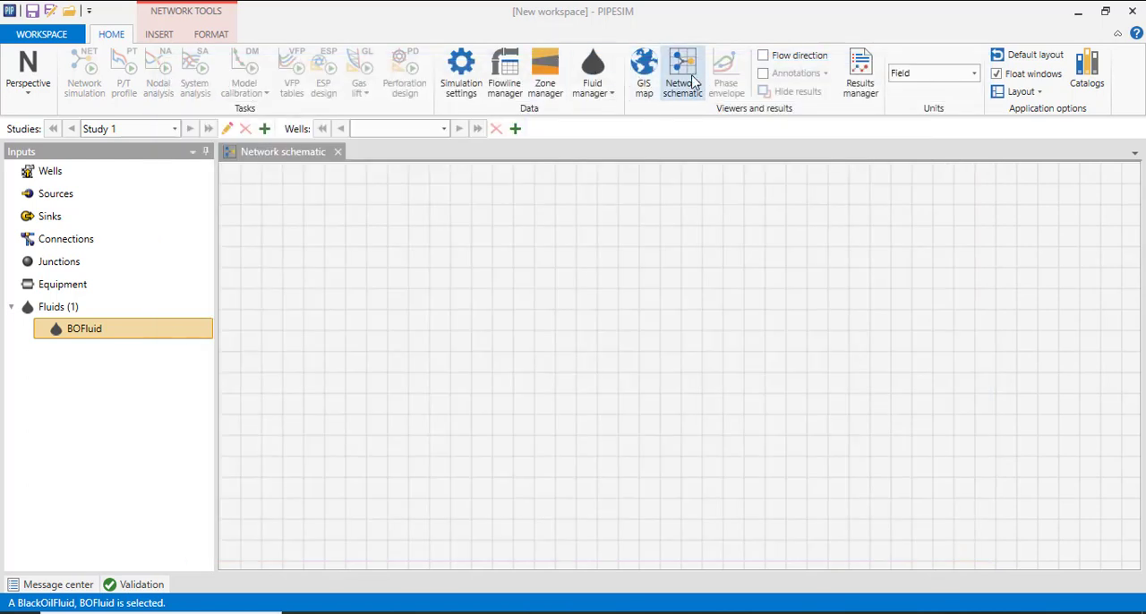
pyautogui.click(684, 76)
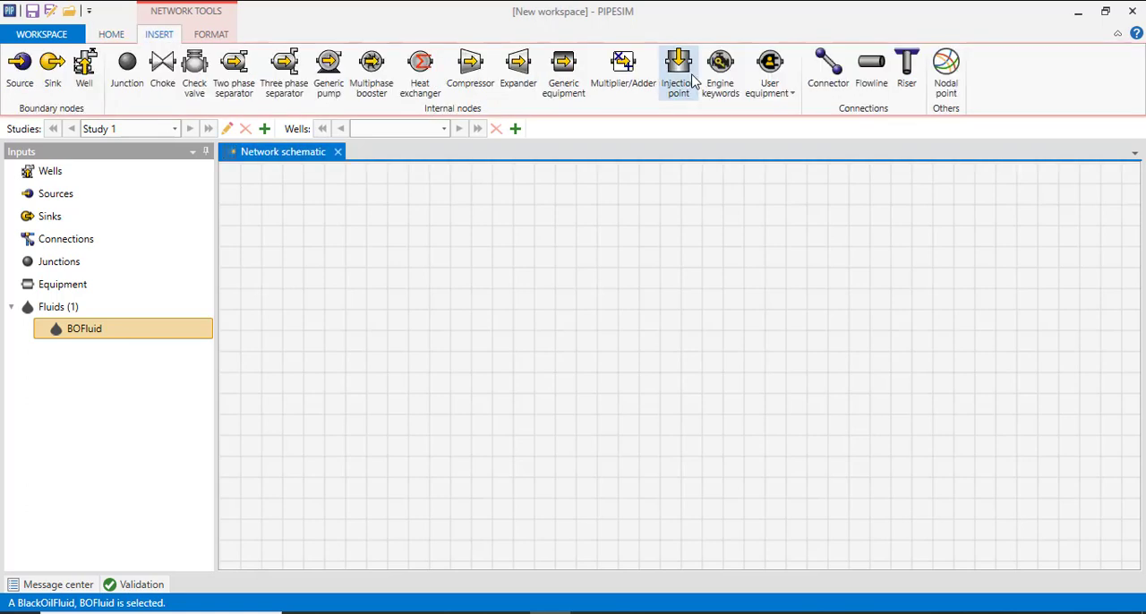
pyautogui.click(106, 37)
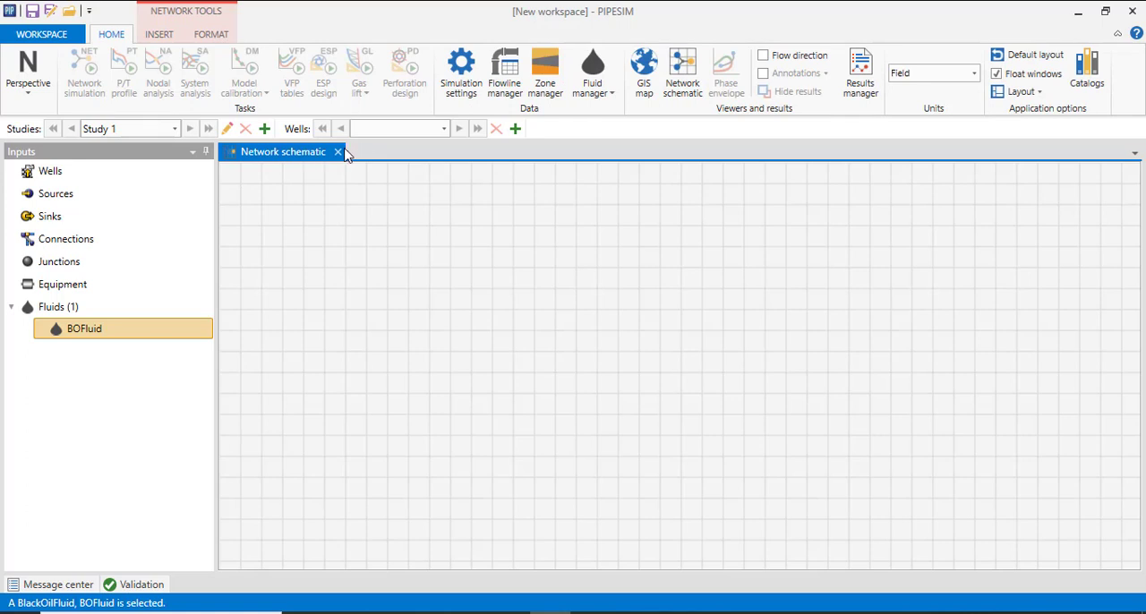
pyautogui.click(337, 152)
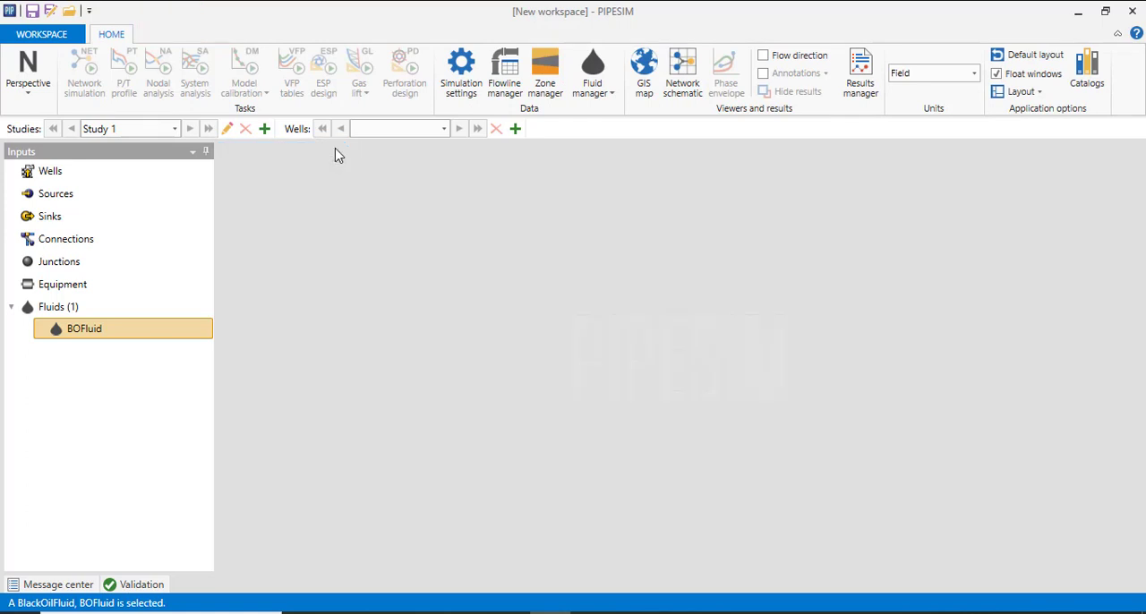
pyautogui.click(697, 85)
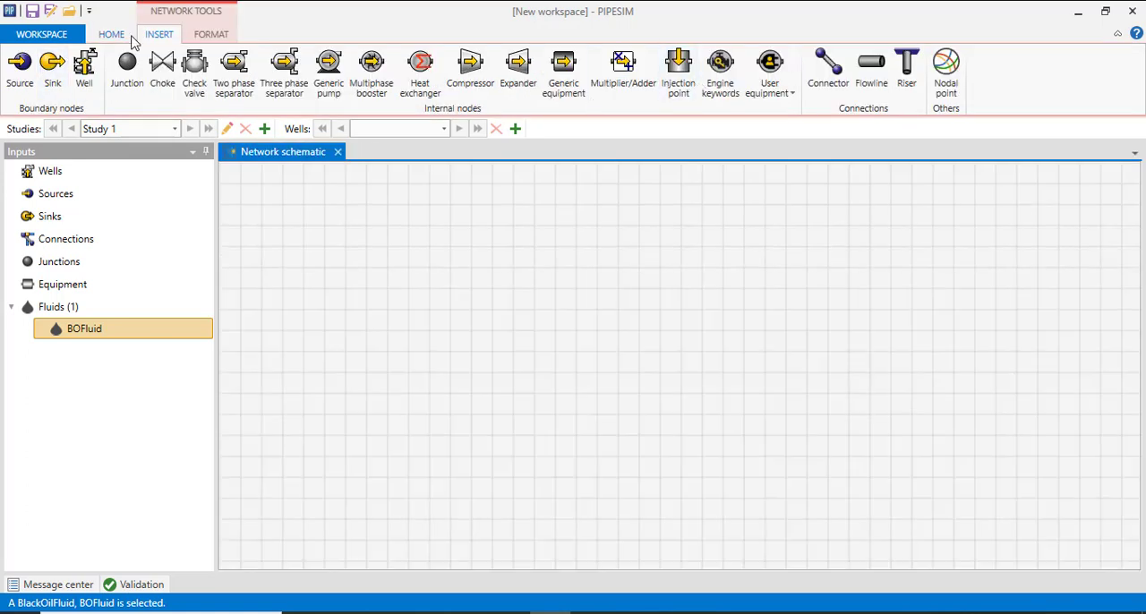
pyautogui.click(113, 35)
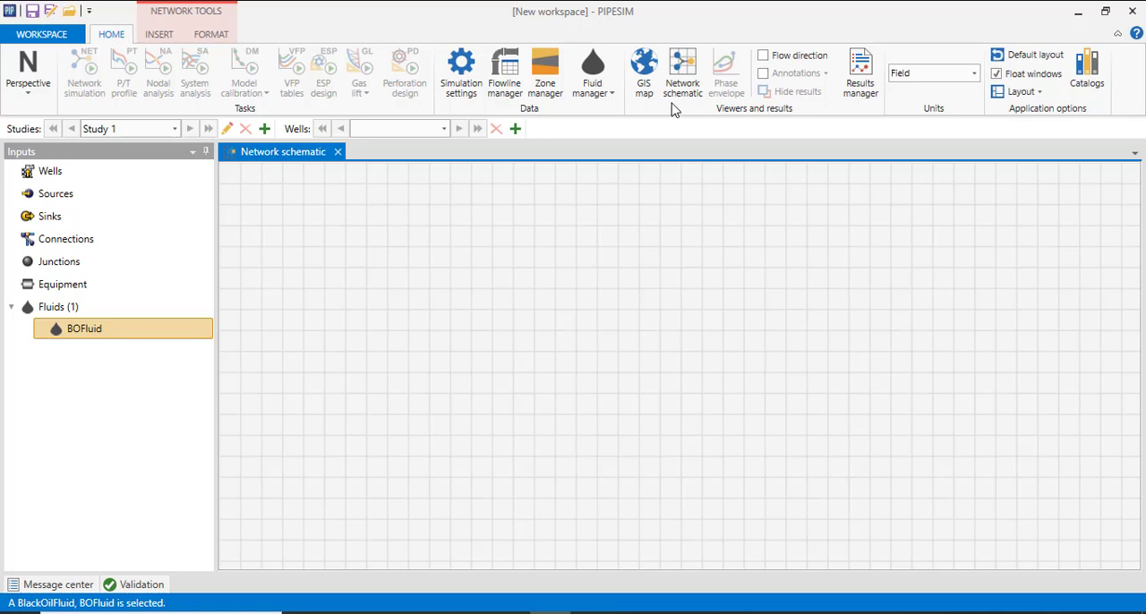
# - Review the flow direction display, the unit systems, the insertable network objects and the schematic formatting options
pyautogui.click(786, 60)
pyautogui.click(786, 59)
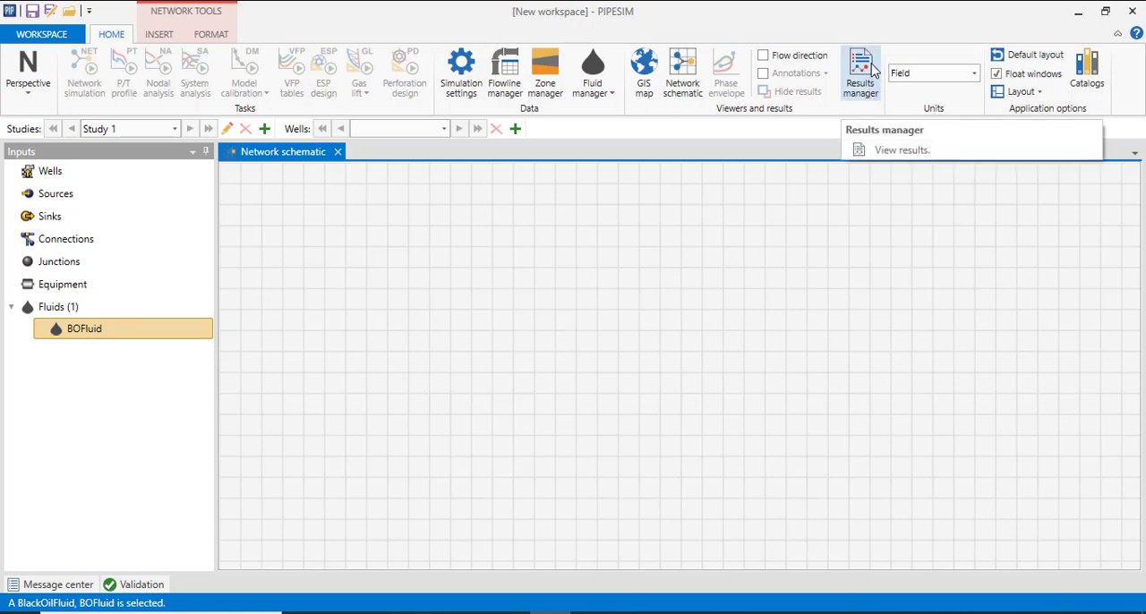
pyautogui.click(973, 73)
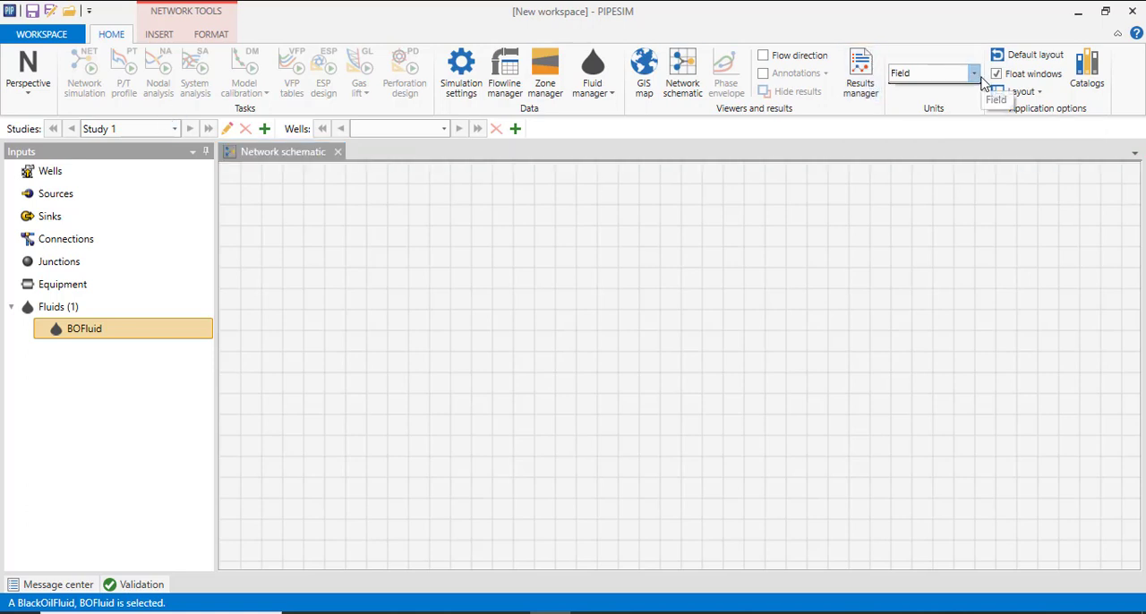
pyautogui.click(877, 274)
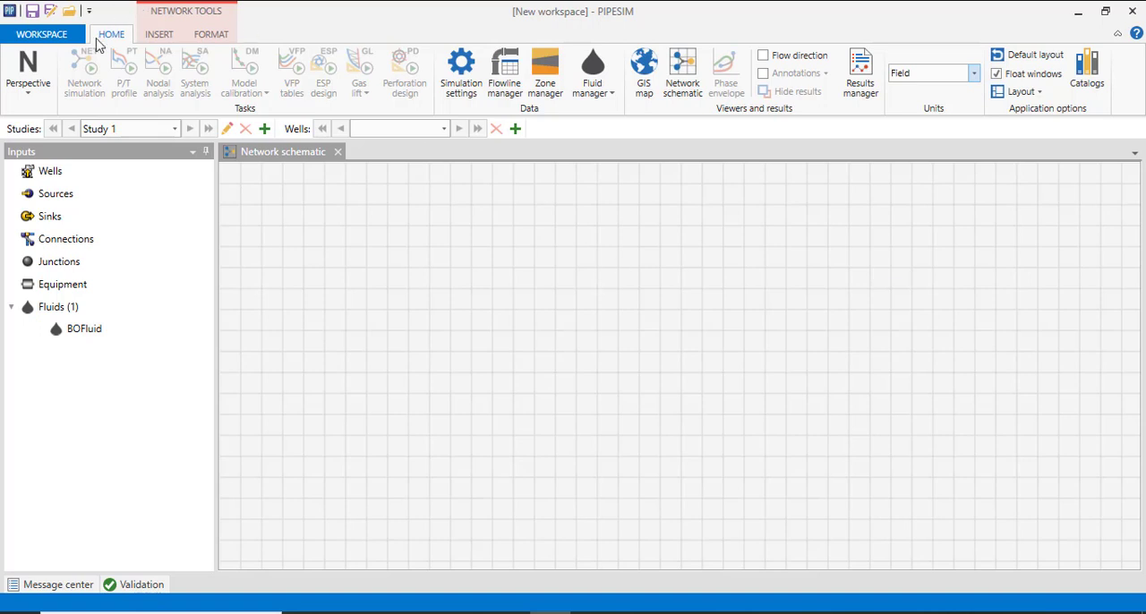
pyautogui.click(160, 34)
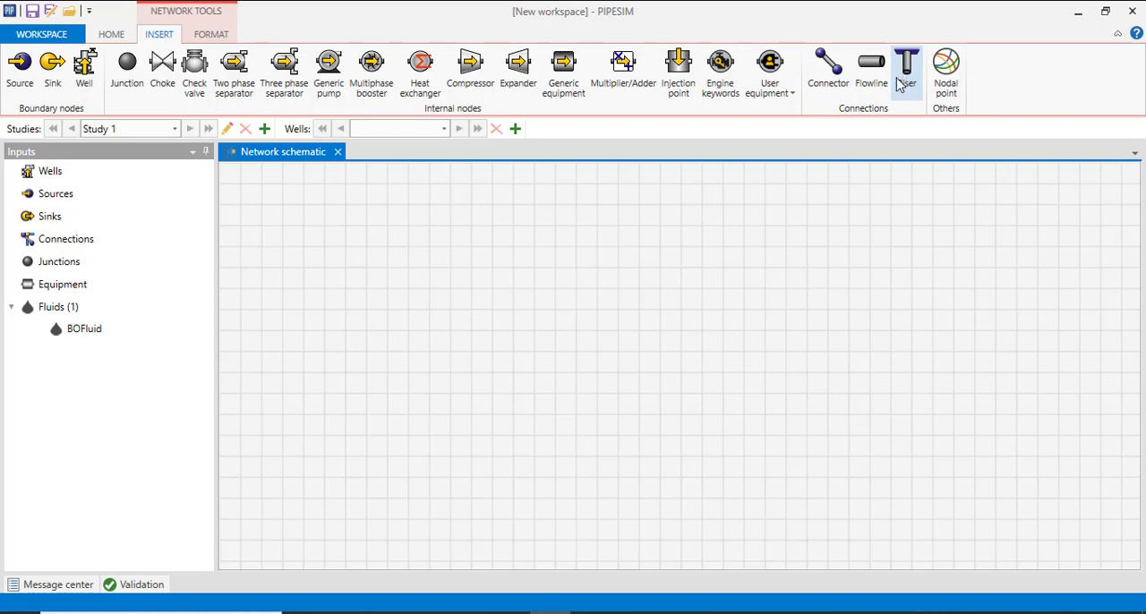
pyautogui.click(211, 34)
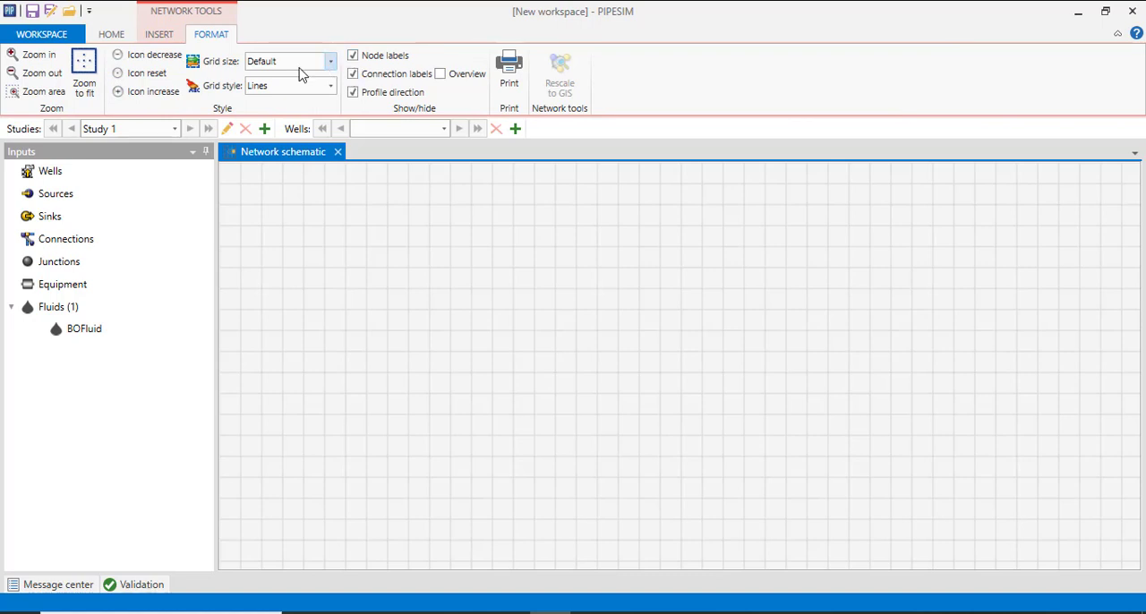
pyautogui.click(113, 35)
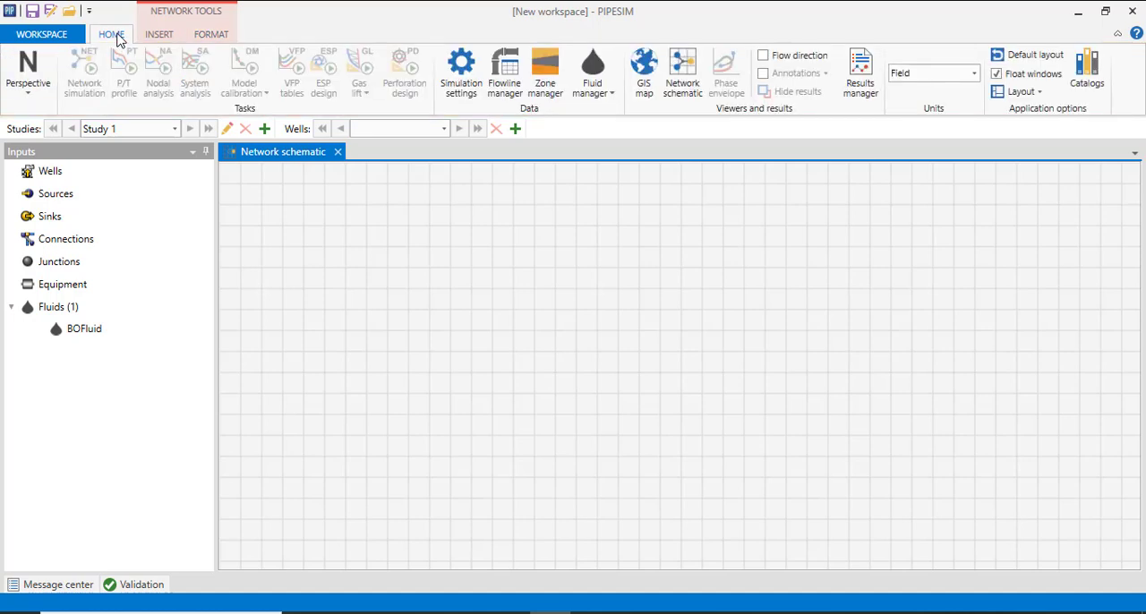
# - Place a source and, some distance to its right, a sink on the network schematic
pyautogui.click(161, 36)
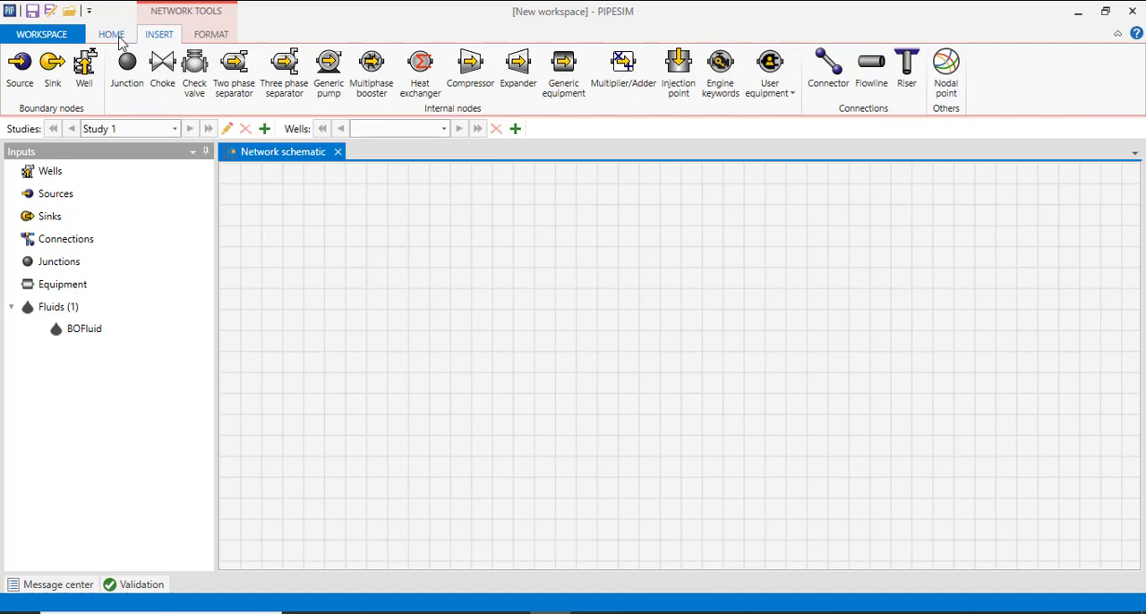
pyautogui.click(19, 64)
pyautogui.click(302, 275)
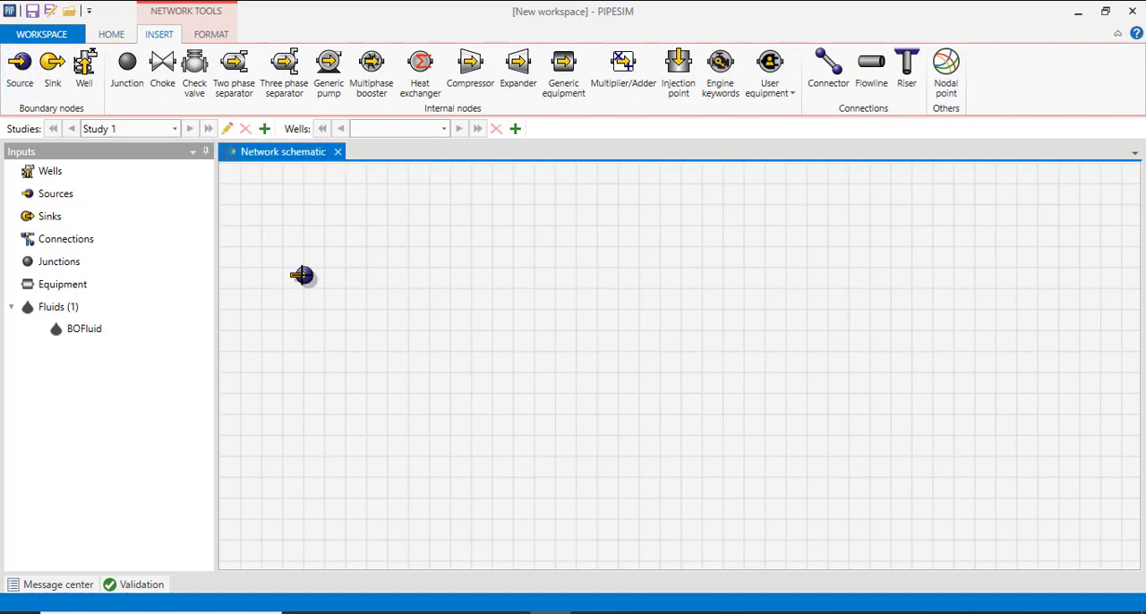
pyautogui.click(53, 65)
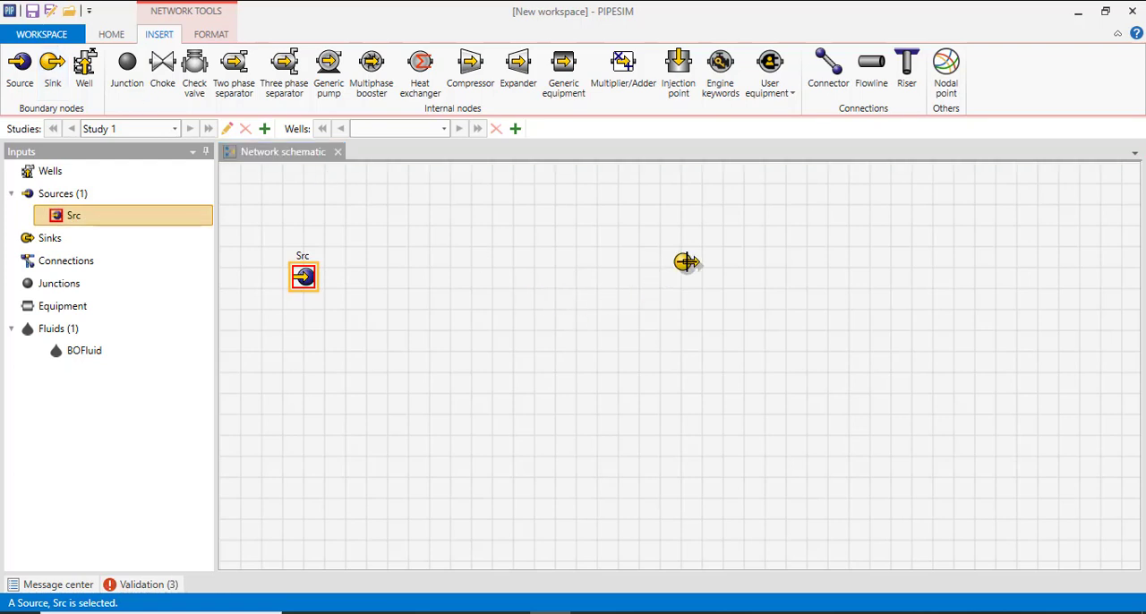
pyautogui.click(688, 263)
# - Connect the source to the sink with a flowline and move the nodes so the line runs roughly horizontally
pyautogui.click(870, 72)
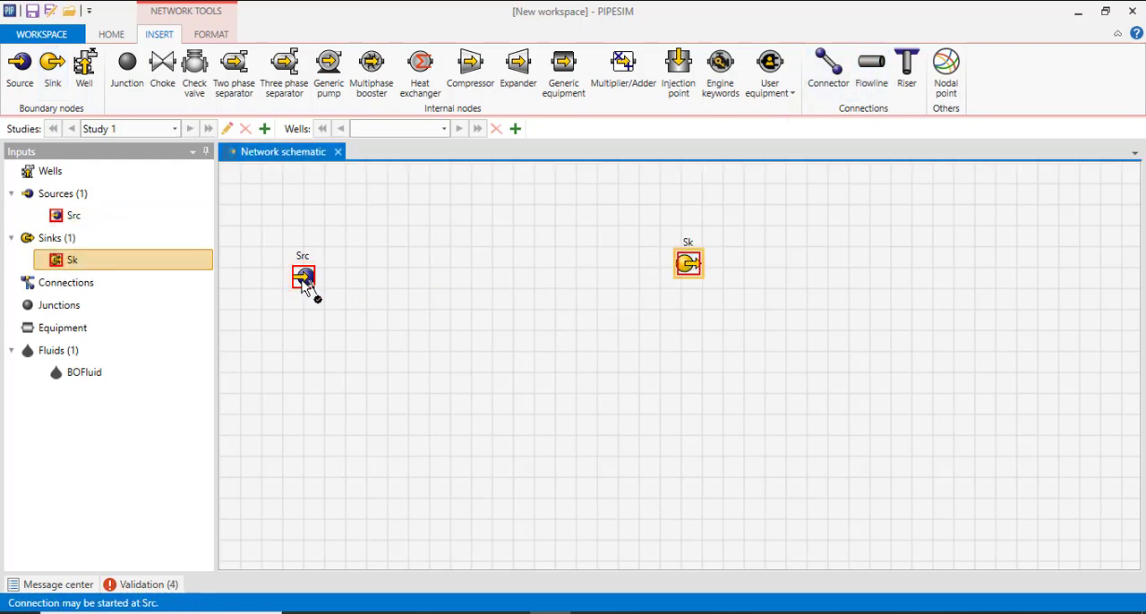
pyautogui.moveTo(304, 280); pyautogui.dragTo(779, 280)
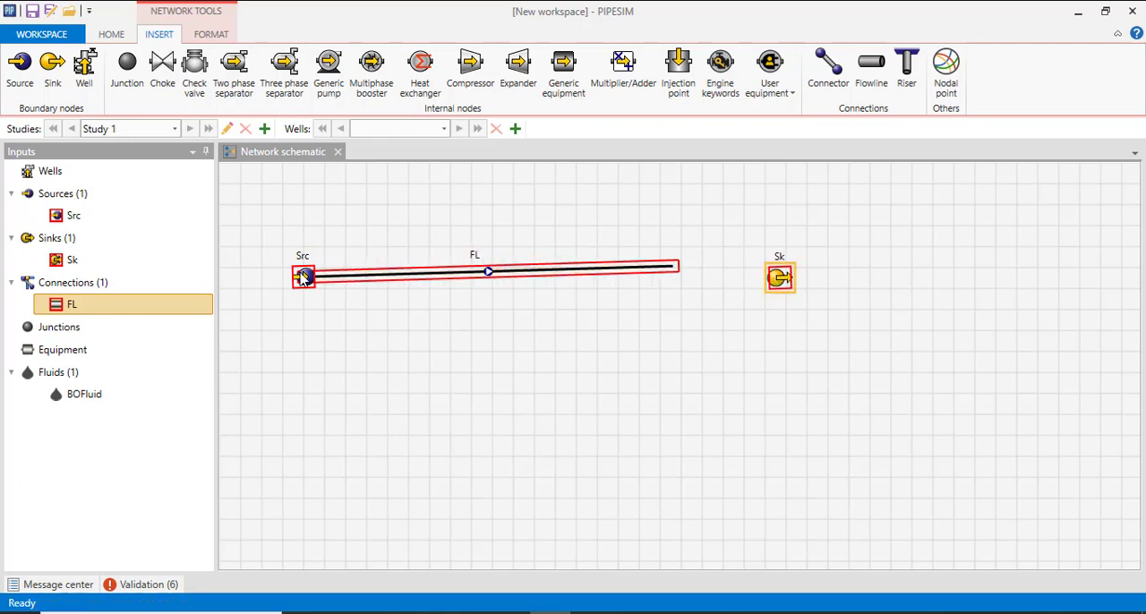
pyautogui.moveTo(304, 277); pyautogui.dragTo(352, 261)
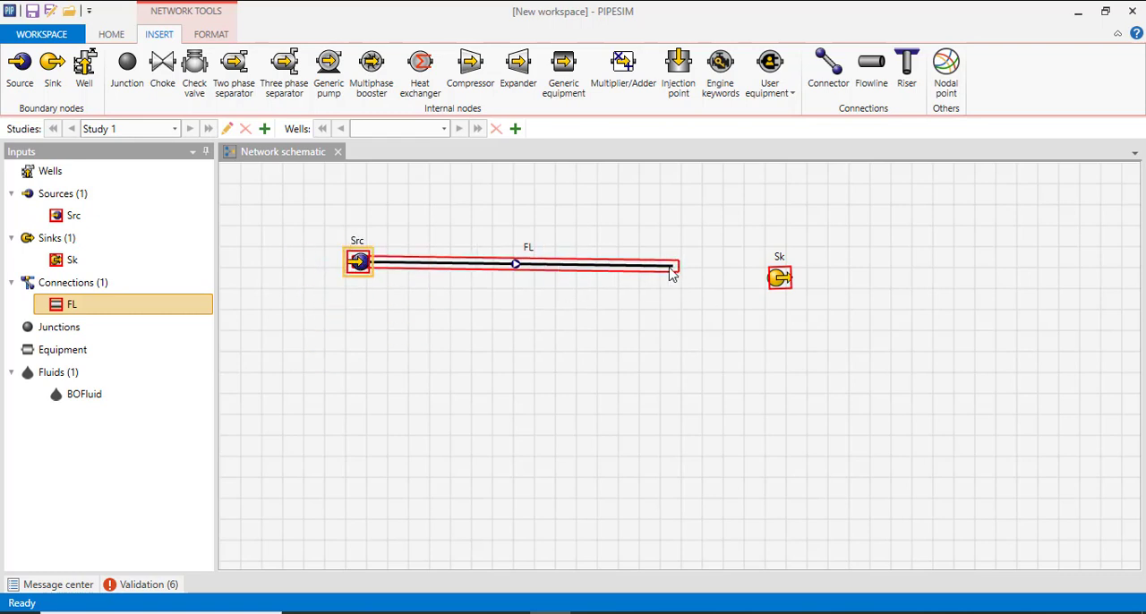
pyautogui.moveTo(672, 275); pyautogui.dragTo(779, 288)
pyautogui.click(775, 280)
pyautogui.click(649, 271)
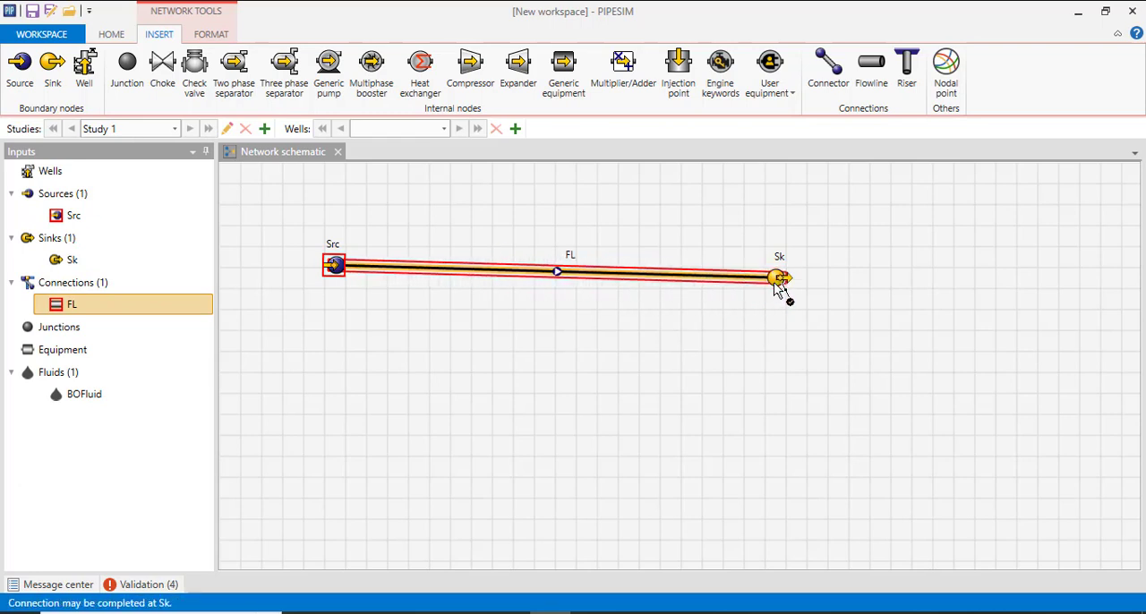
pyautogui.click(772, 331)
pyautogui.moveTo(333, 267)
pyautogui.mouseDown()
pyautogui.moveTo(336, 300)
pyautogui.moveTo(335, 266)
pyautogui.moveTo(339, 282)
pyautogui.mouseUp()
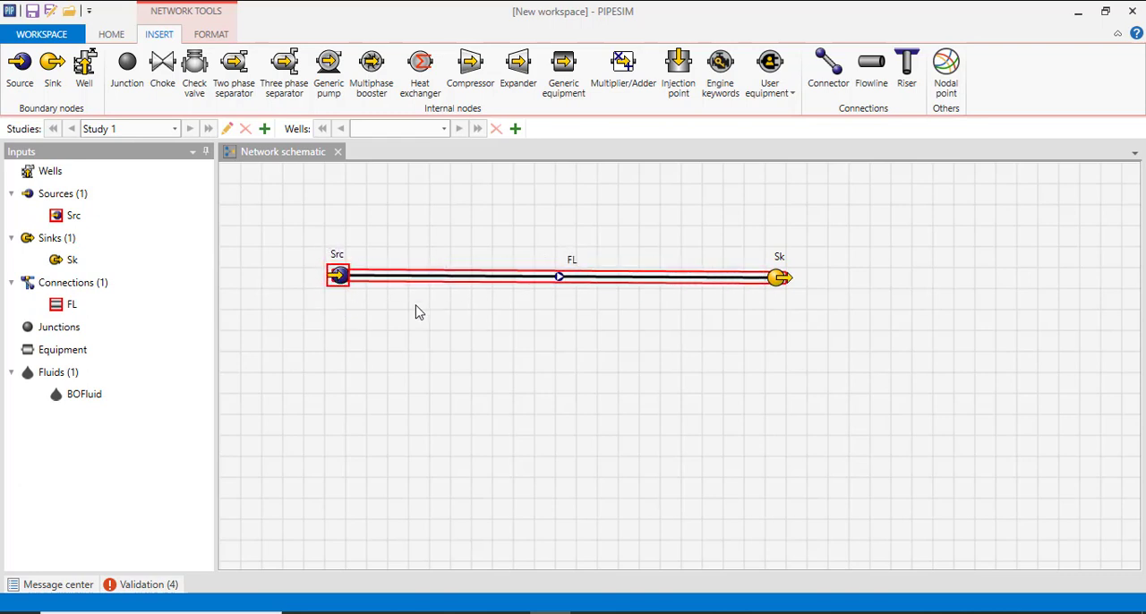
# - Assign BOFluid as the source's fluid and set its pressure unit to psig
pyautogui.click(339, 278)
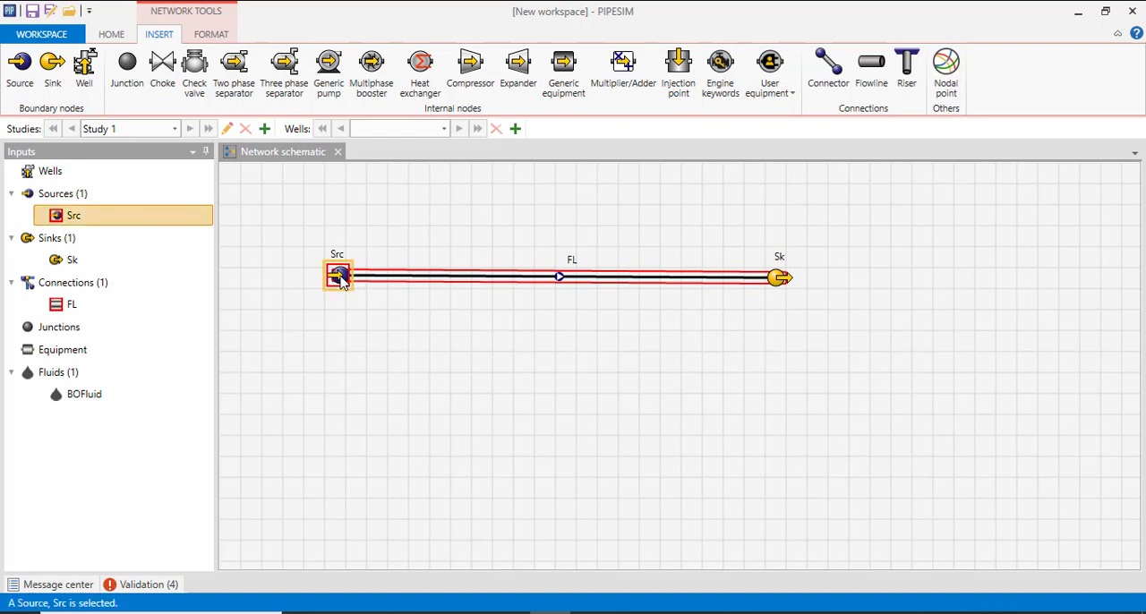
pyautogui.doubleClick(339, 277)
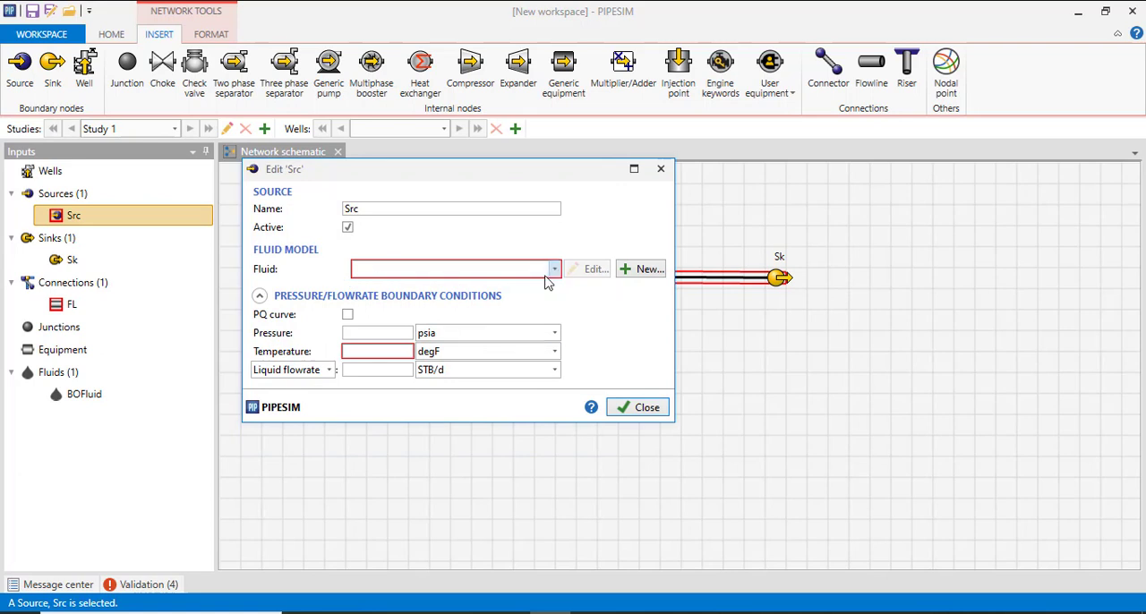
pyautogui.click(555, 270)
pyautogui.click(531, 285)
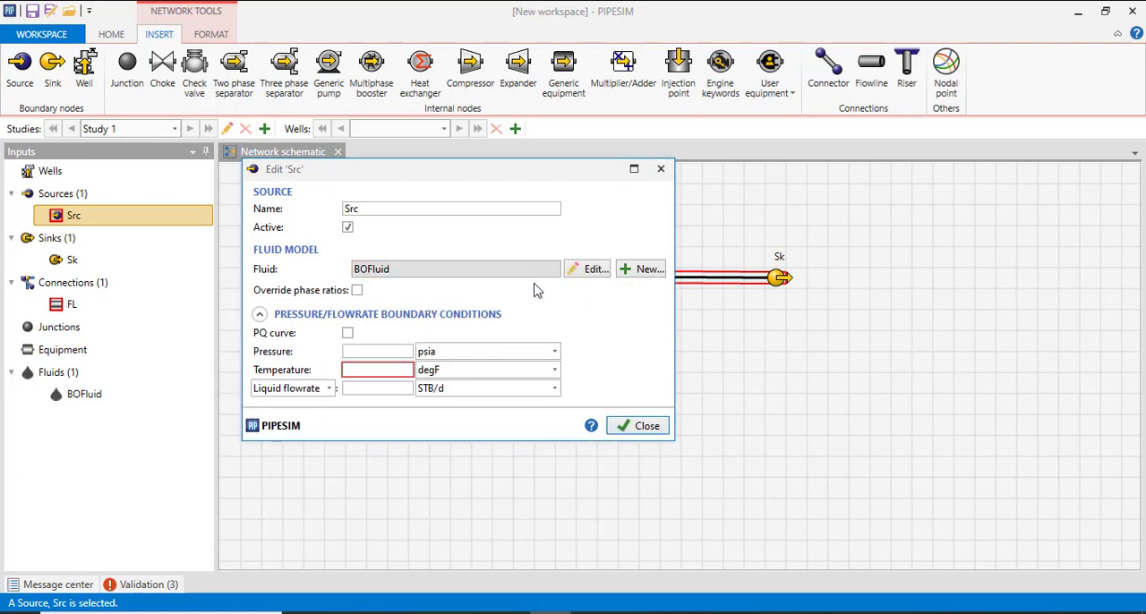
pyautogui.click(500, 353)
pyautogui.click(483, 386)
# - Set the source's pressure to 700 psig, temperature to 120 degF and liquid flowrate to 25000 STB/d
pyautogui.click(375, 353)
pyautogui.write('00')
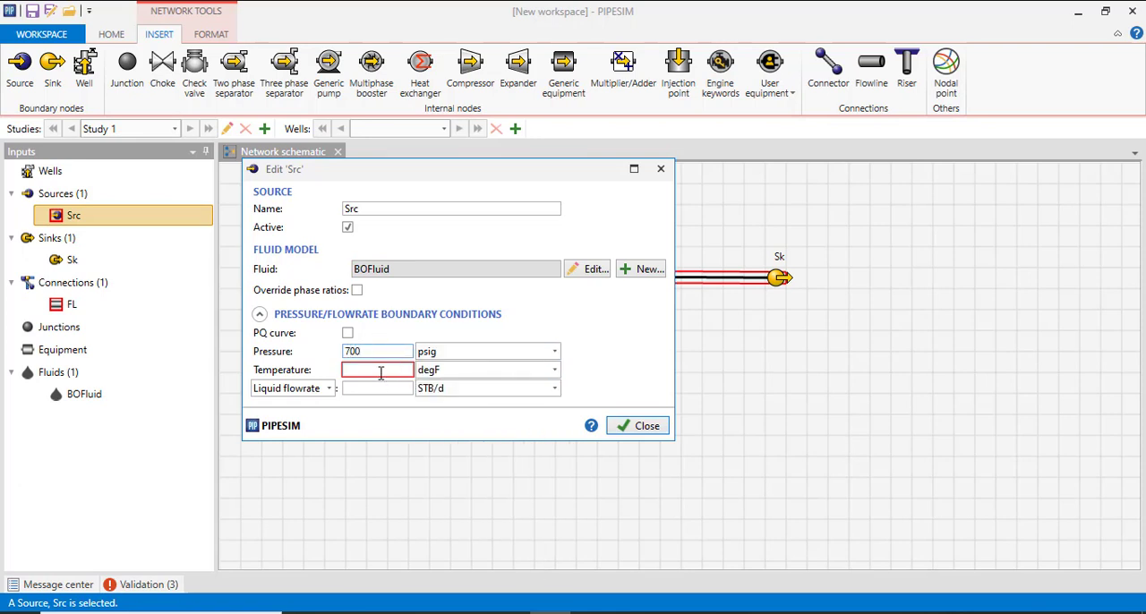
pyautogui.click(381, 370)
pyautogui.write('120')
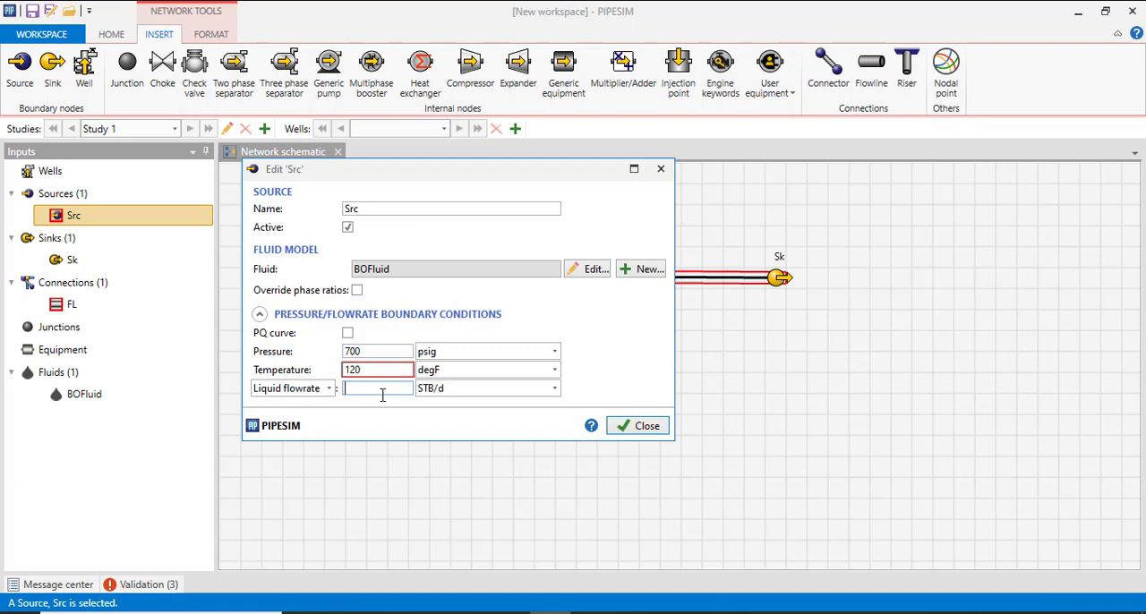
pyautogui.click(376, 388)
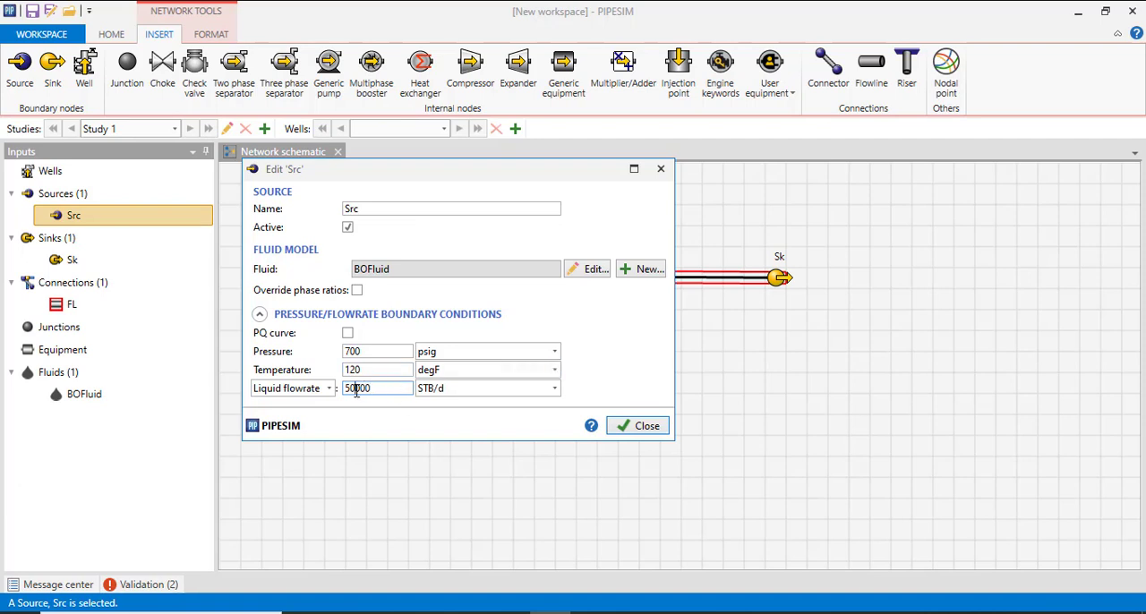
pyautogui.moveTo(356, 391); pyautogui.dragTo(334, 397)
pyautogui.write('25')
# - Clear the source's pressure value, rename the source to "point A" and close its editor
pyautogui.moveTo(374, 351); pyautogui.dragTo(344, 356)
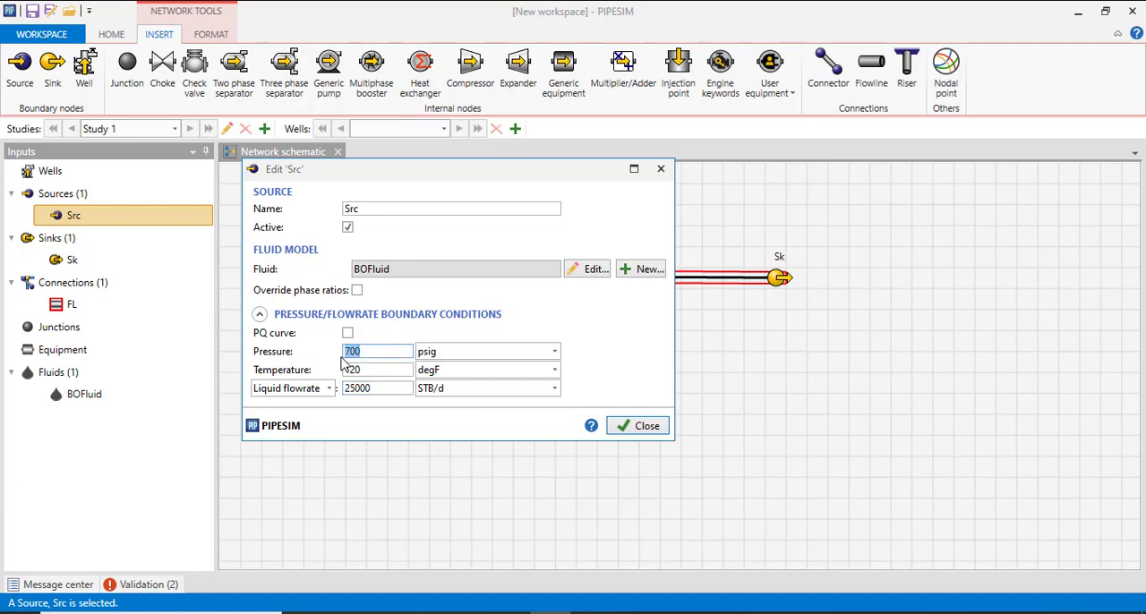
pyautogui.press('BackSpace')
pyautogui.doubleClick(383, 208)
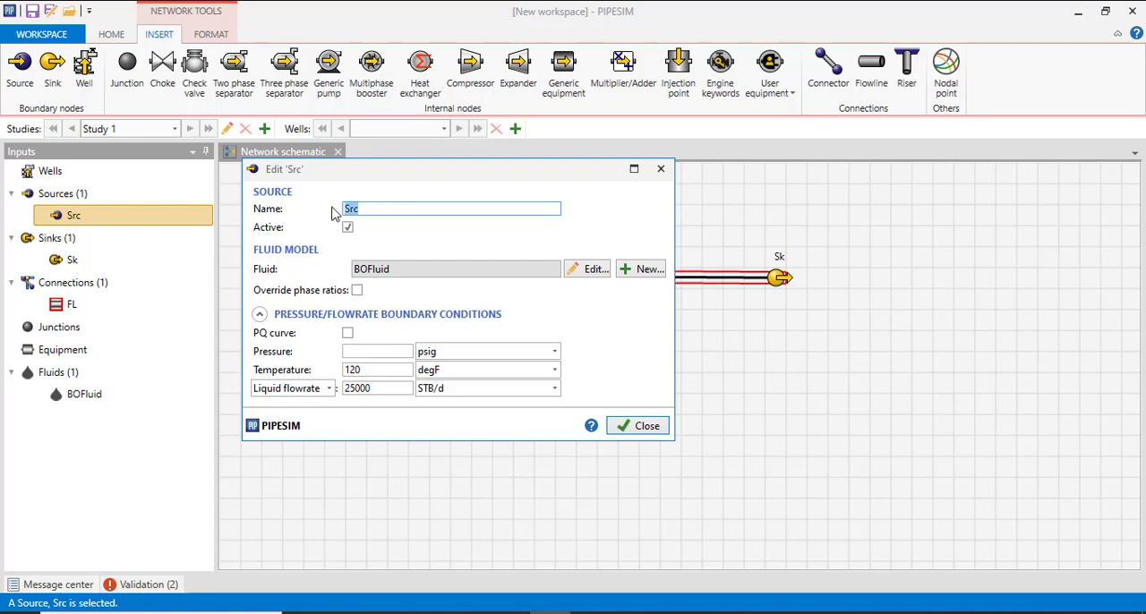
pyautogui.write('W')
pyautogui.press('BackSpace')
pyautogui.write('poin')
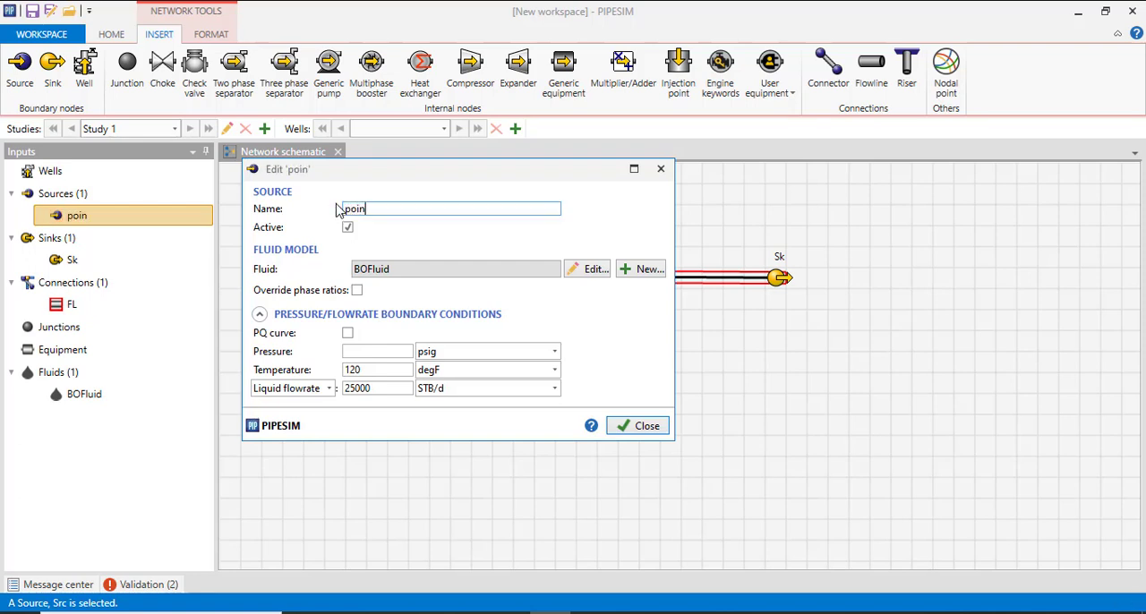
pyautogui.write('t A')
pyautogui.click(627, 426)
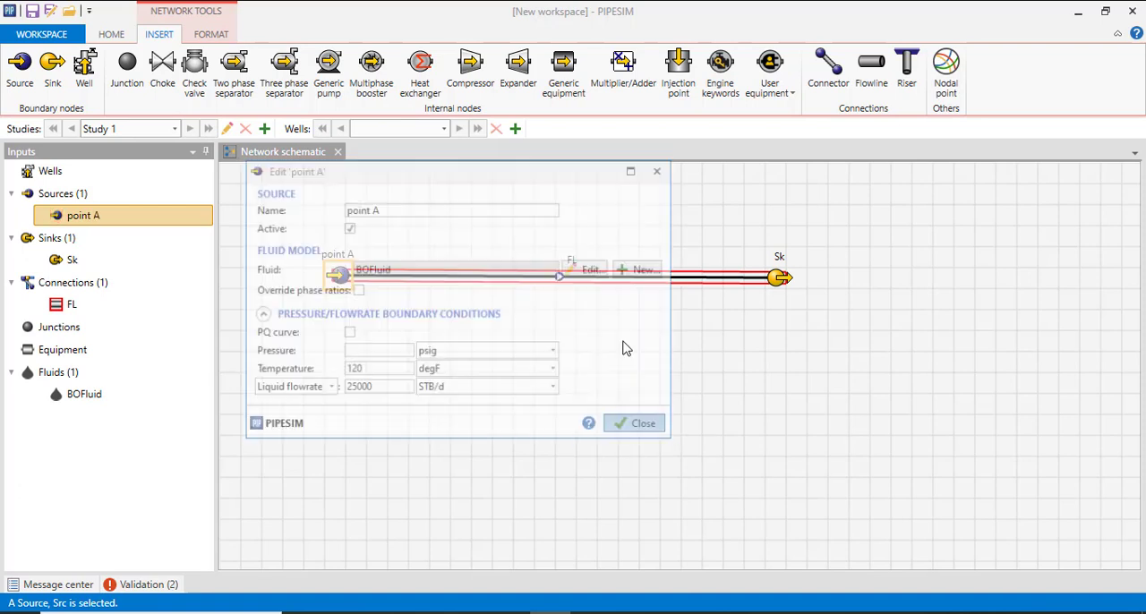
# - Set the sink's pressure to 700 psig and close its editor
pyautogui.doubleClick(779, 279)
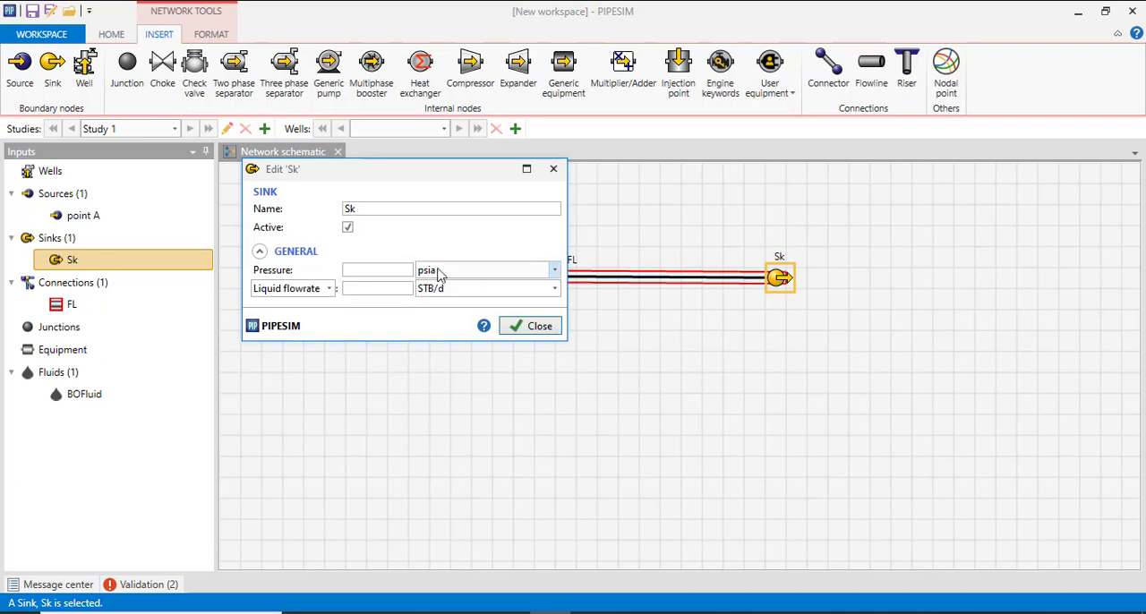
pyautogui.click(439, 274)
pyautogui.click(511, 304)
pyautogui.click(388, 272)
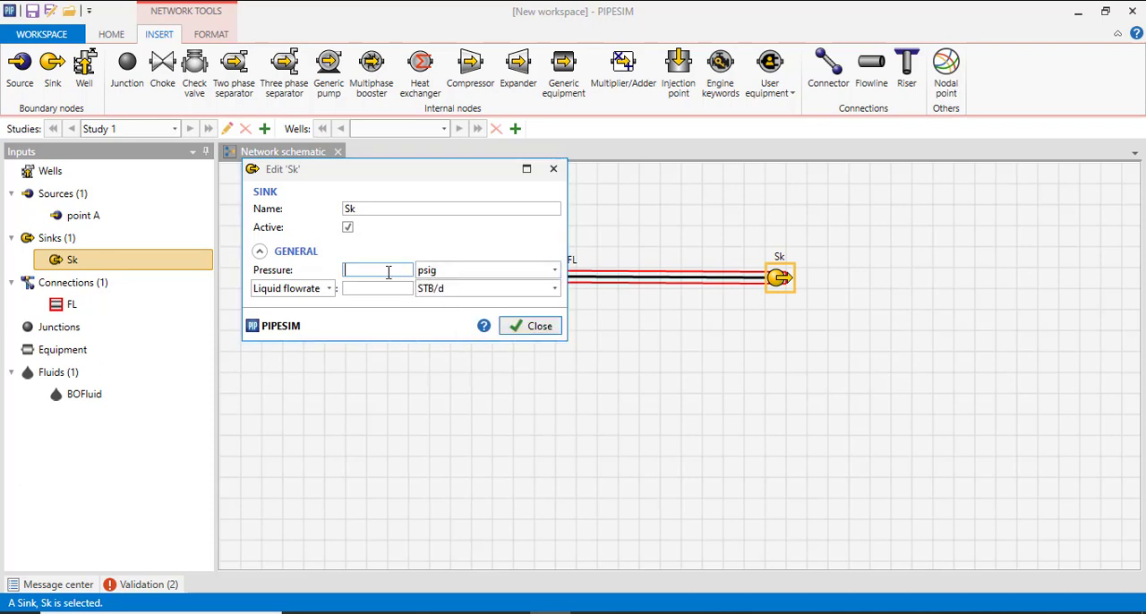
pyautogui.write('700')
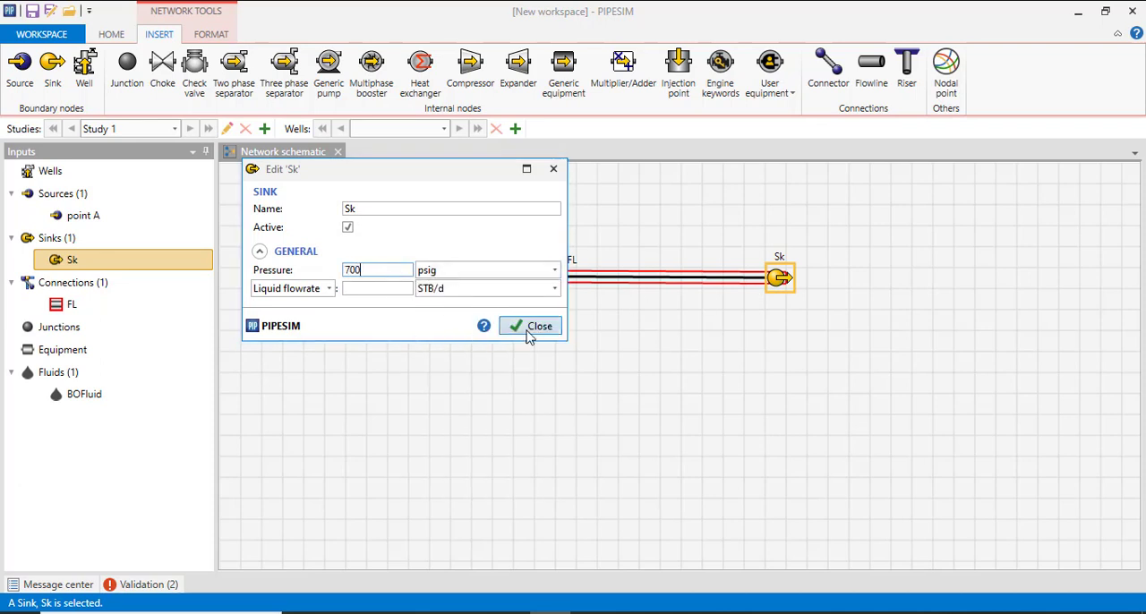
pyautogui.click(531, 329)
# - Open the flowline between point A and the sink for editing and set its mode to Detailed
pyautogui.click(573, 278)
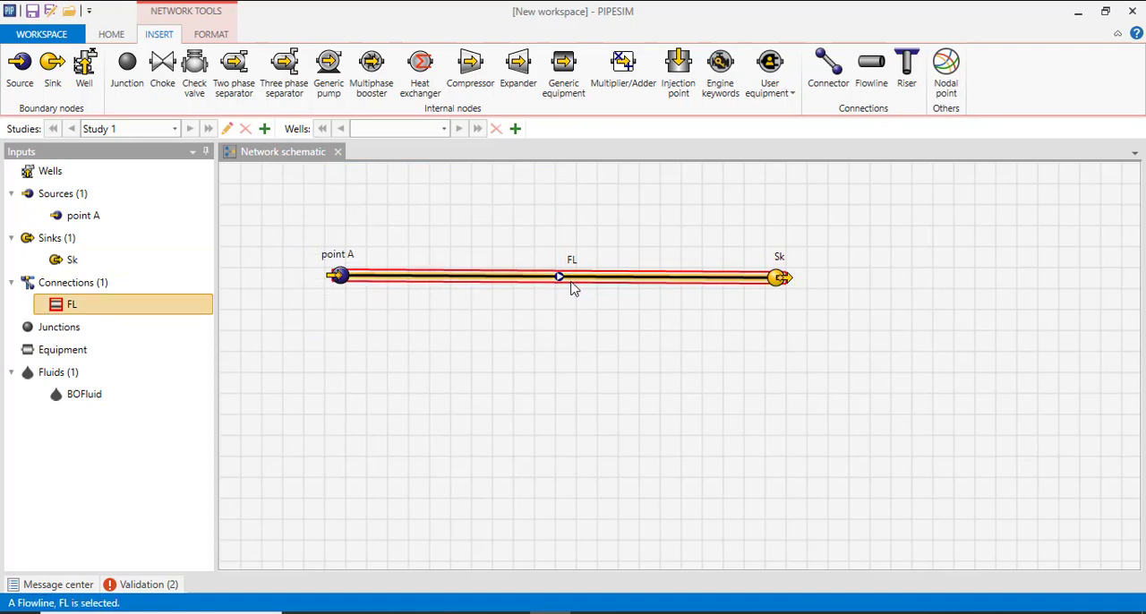
pyautogui.doubleClick(573, 278)
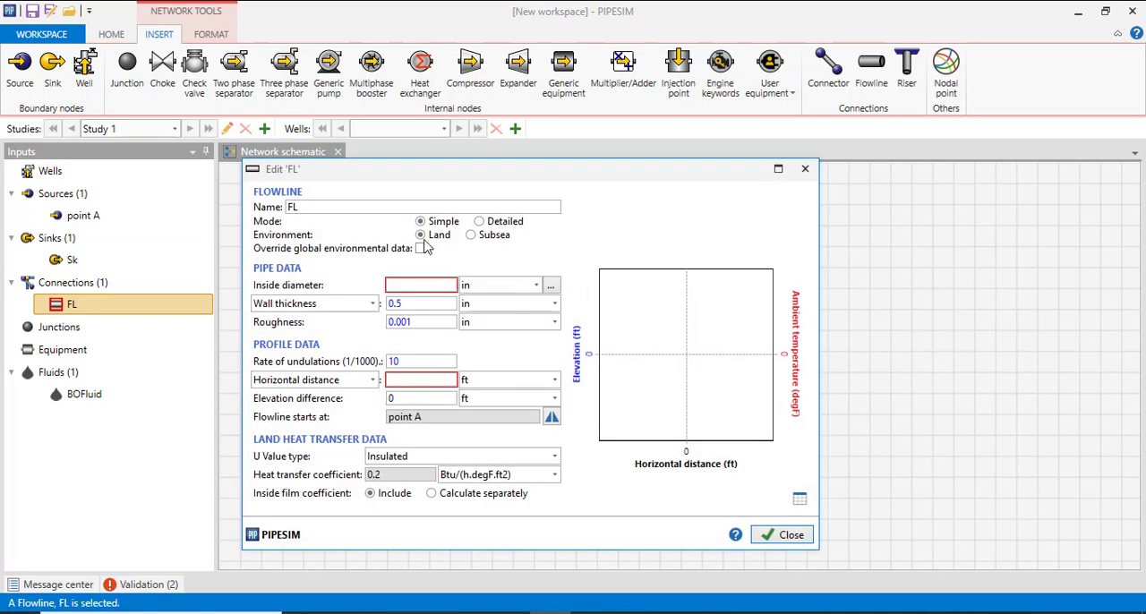
pyautogui.click(492, 224)
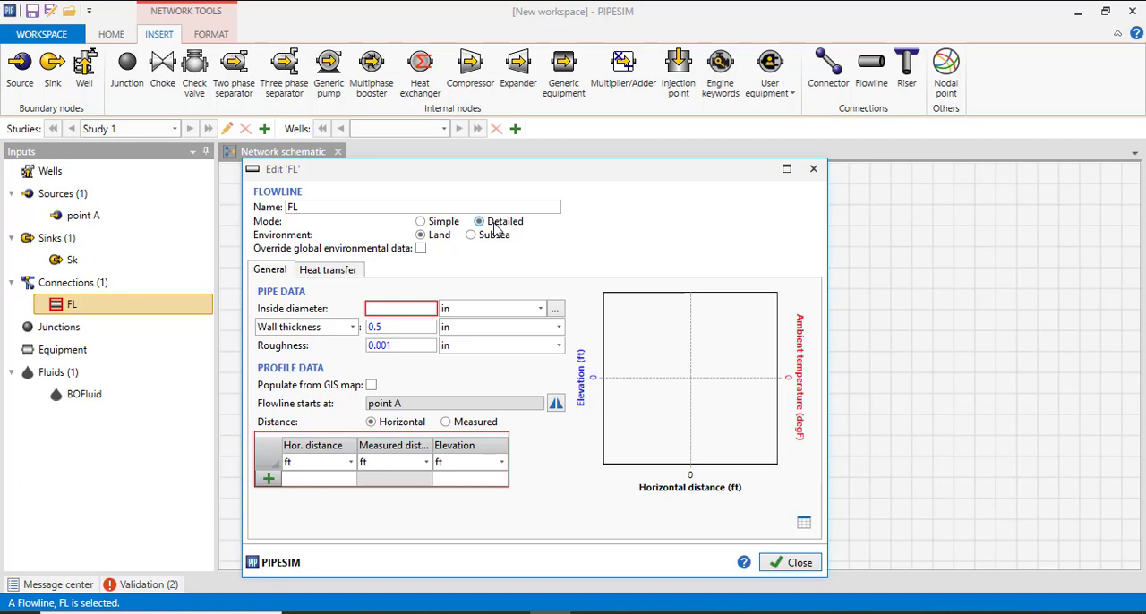
# - Set the flowline's mode to Simple and assign it the API pipe with nominal diameter 4 and schedule 80 from the catalog
pyautogui.click(440, 221)
pyautogui.click(761, 346)
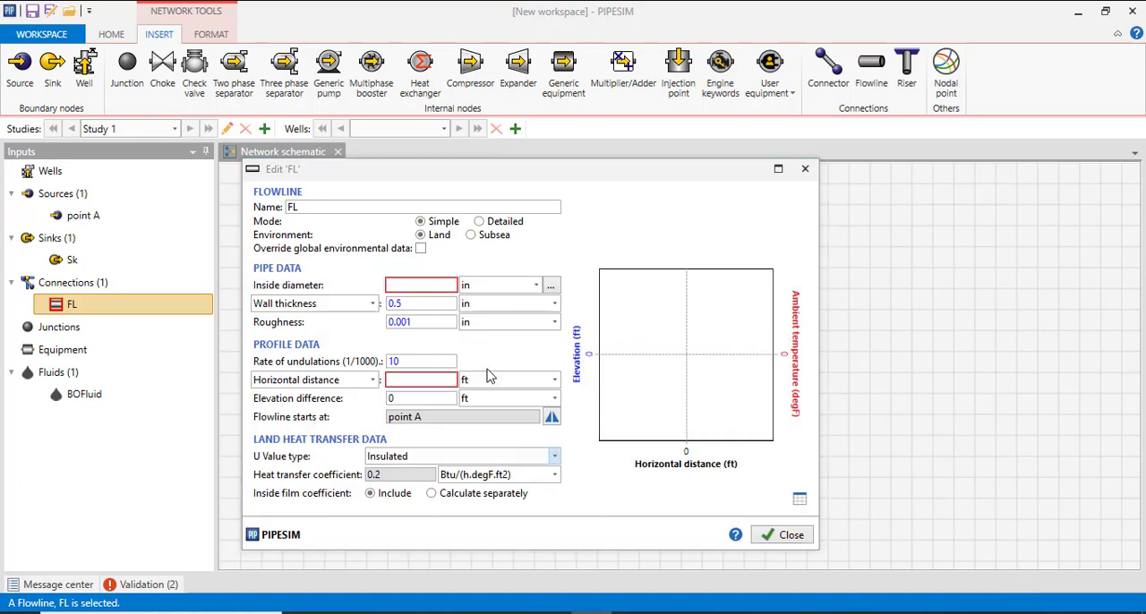
pyautogui.click(552, 286)
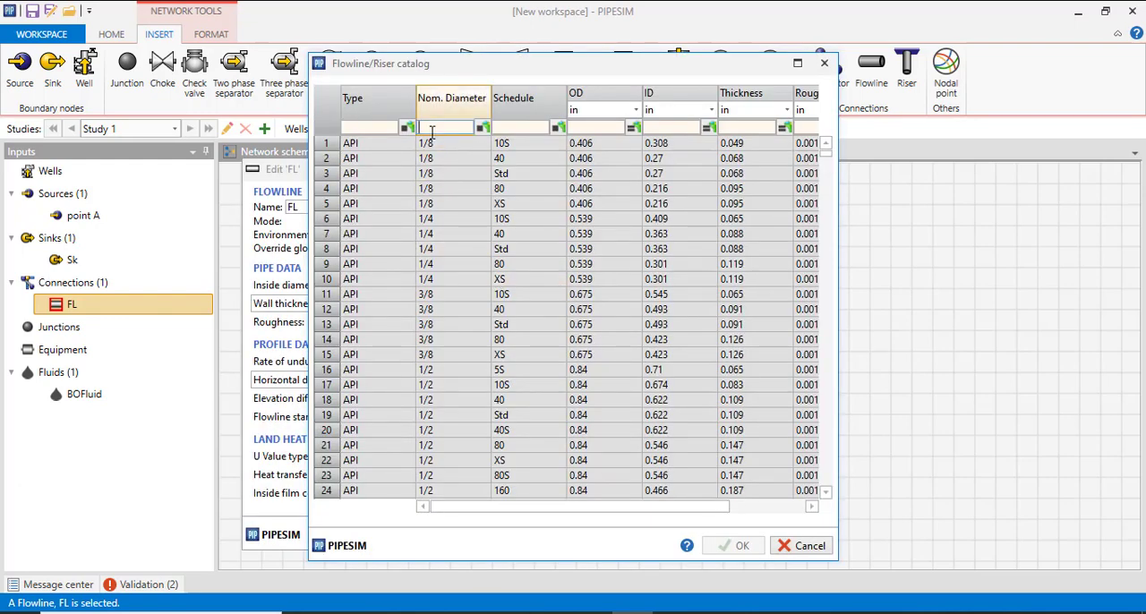
pyautogui.write('4')
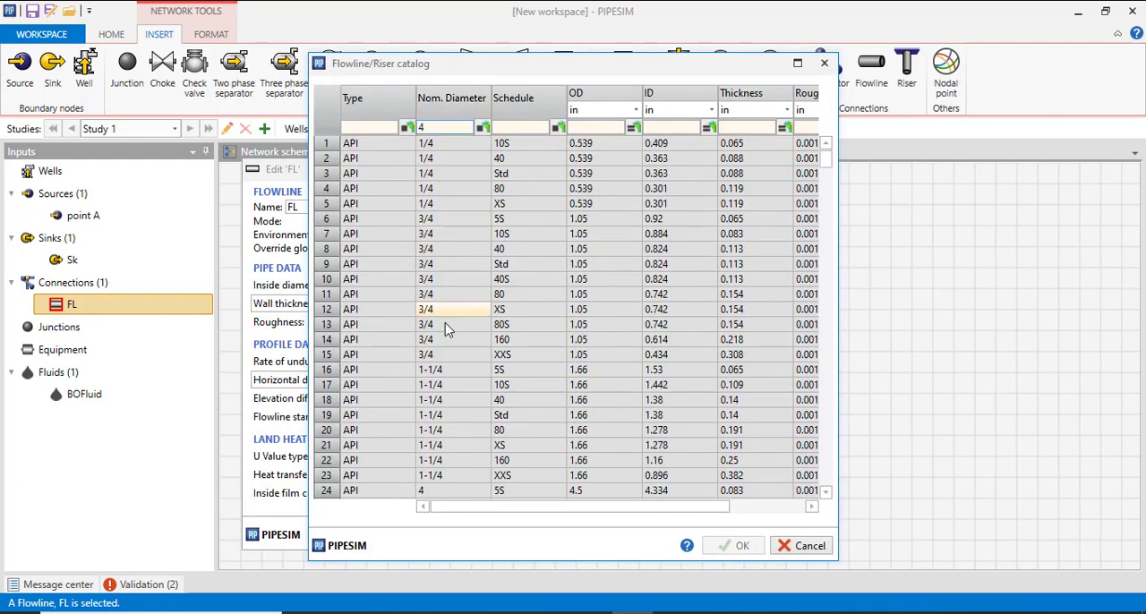
pyautogui.scroll(-2, 451, 358)
pyautogui.scroll(-2, 447, 427)
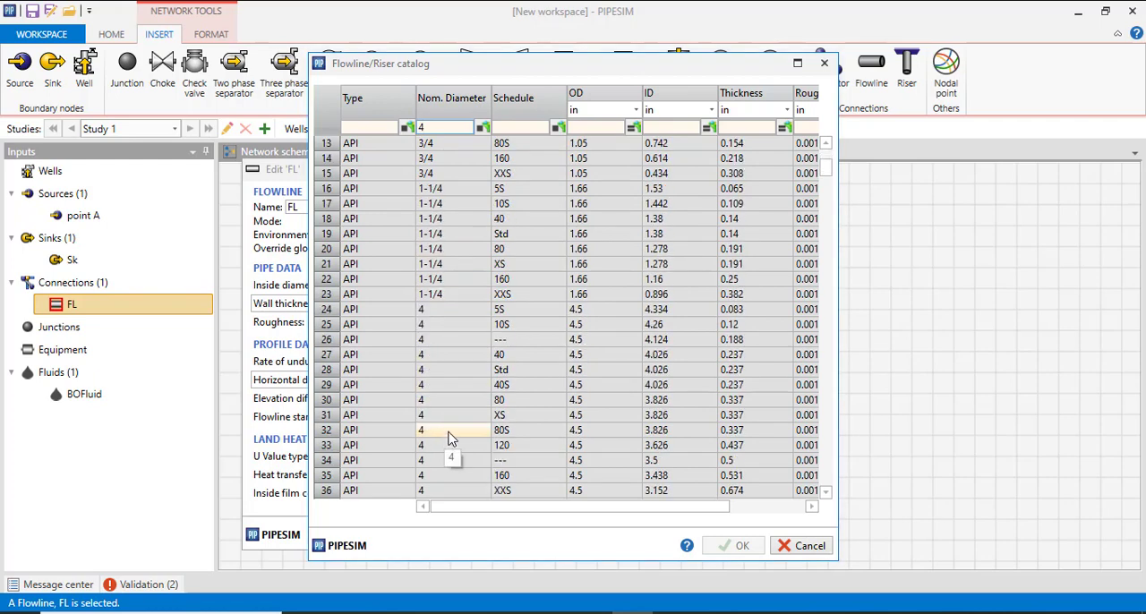
pyautogui.click(456, 405)
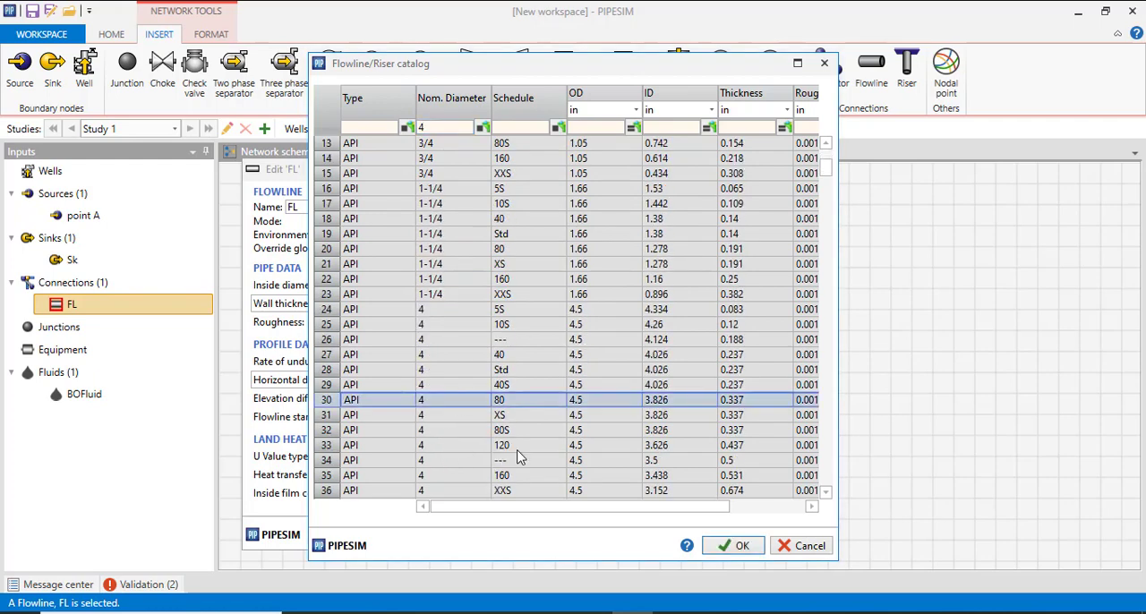
pyautogui.click(736, 546)
# - Set the flowline's horizontal distance to 2500 ft and elevation difference to 2 ft, and close its editor
pyautogui.click(434, 380)
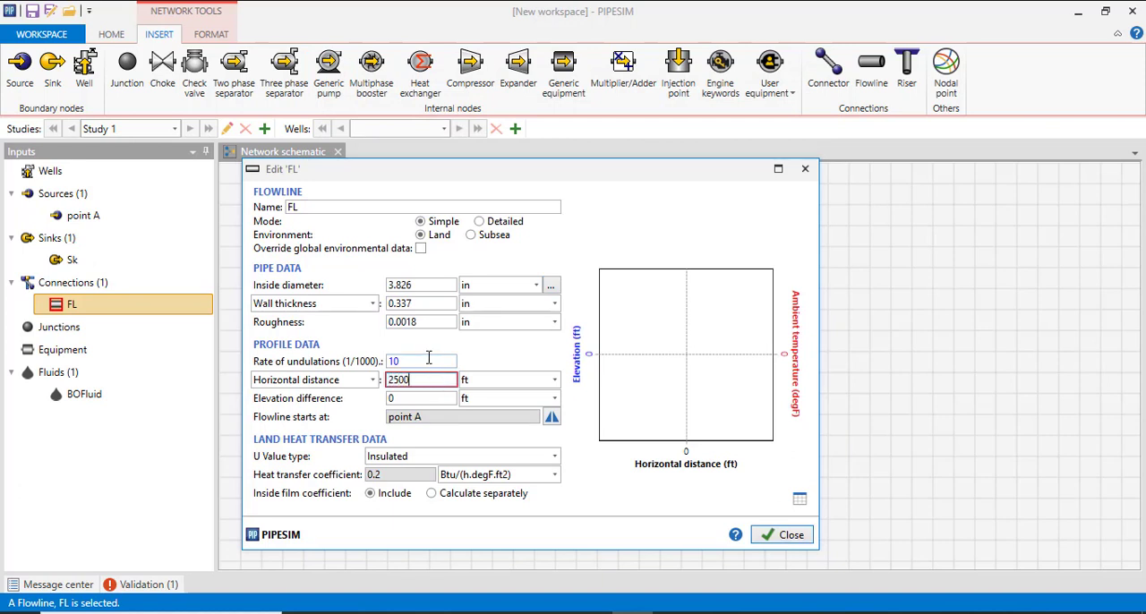
pyautogui.press('Tab')
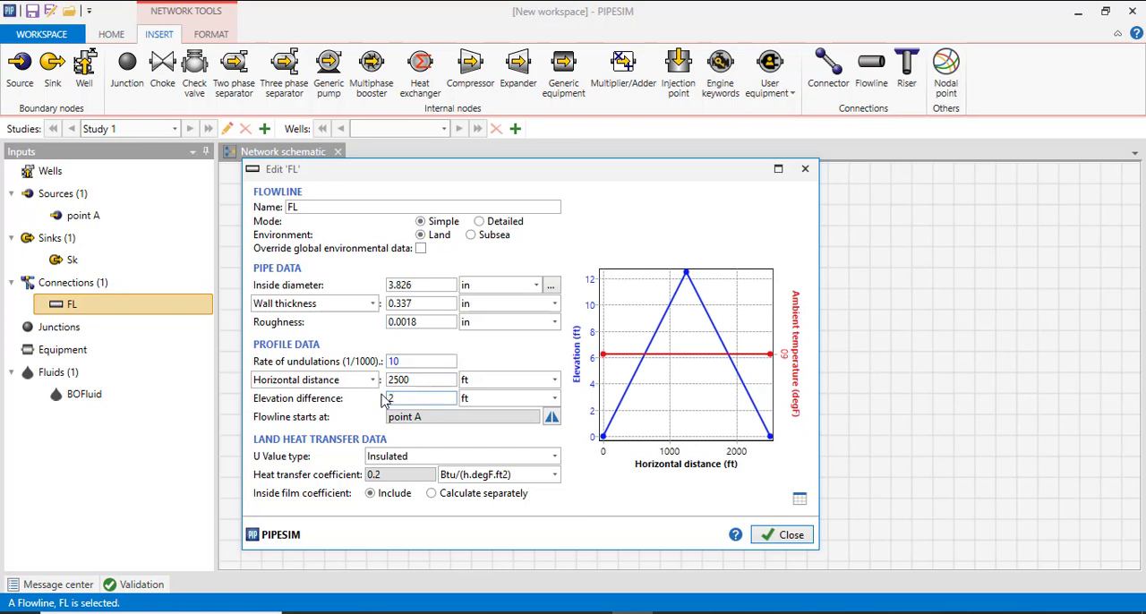
pyautogui.click(432, 379)
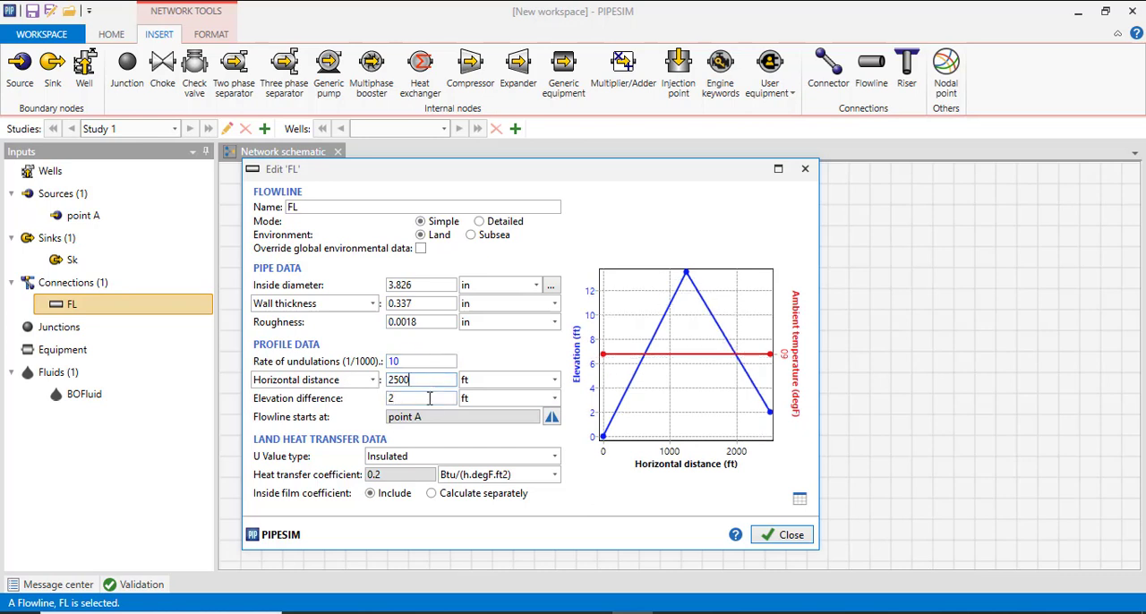
pyautogui.click(774, 535)
pyautogui.click(762, 315)
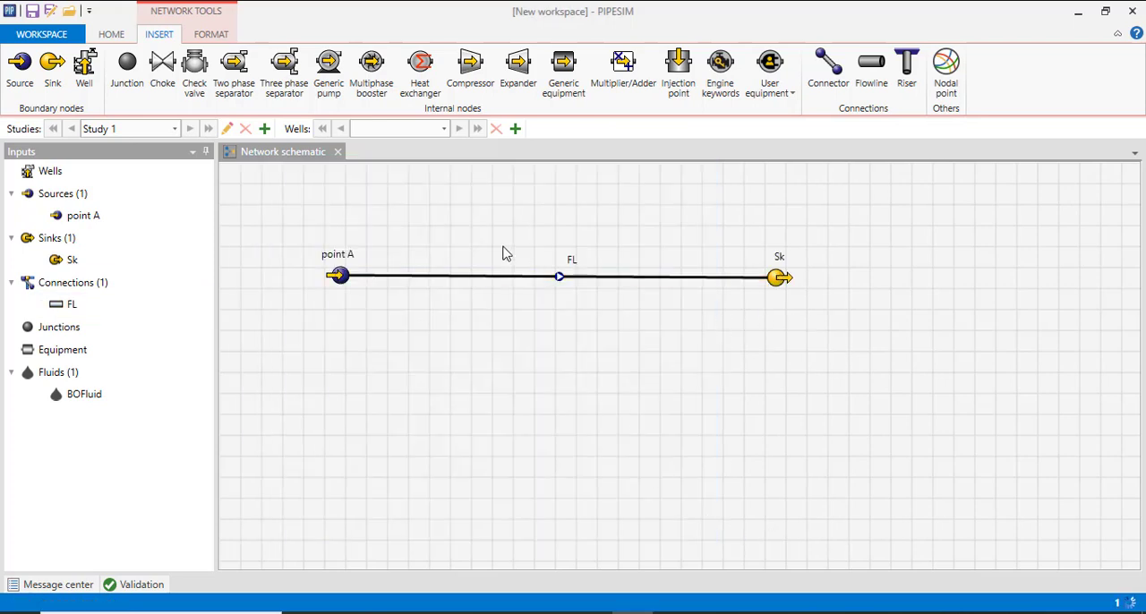
# - Open the network simulation task, publish the boundary conditions and run the simulation
pyautogui.click(111, 34)
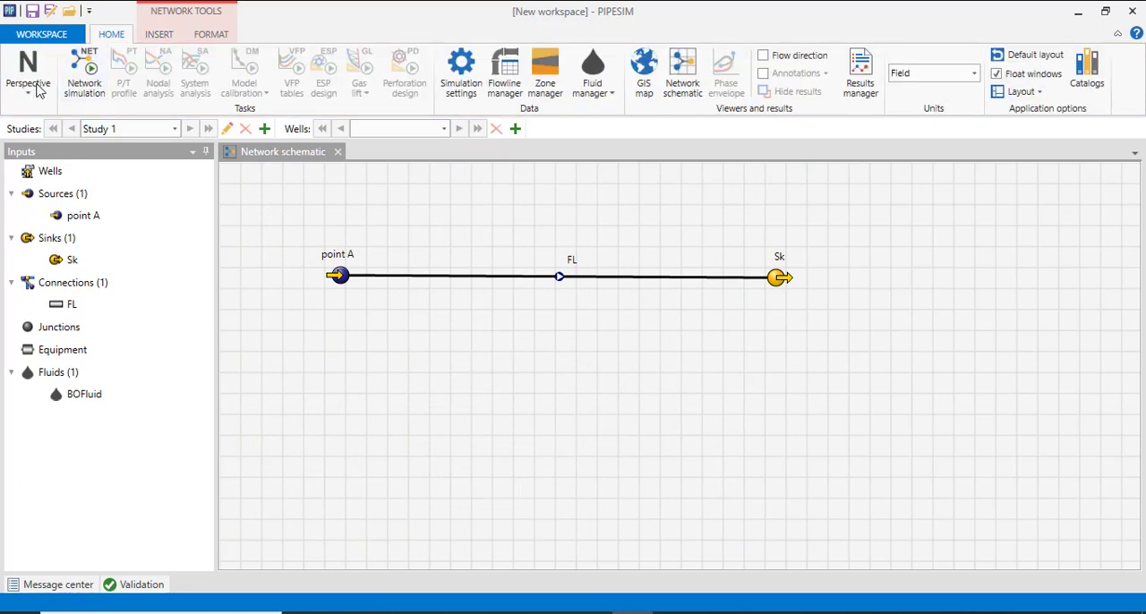
pyautogui.click(96, 91)
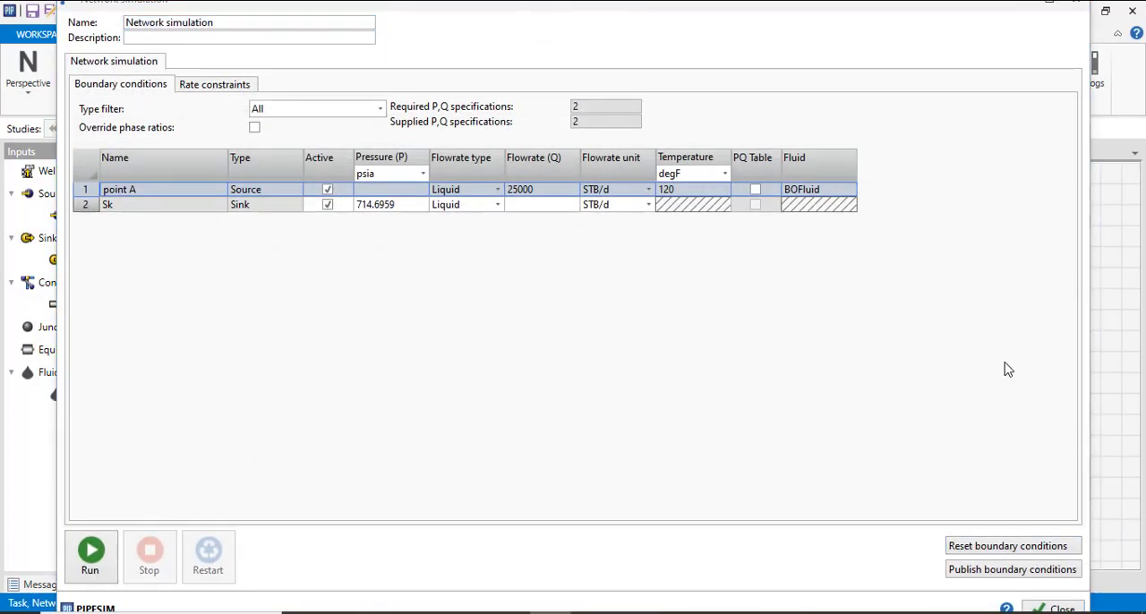
pyautogui.click(1004, 573)
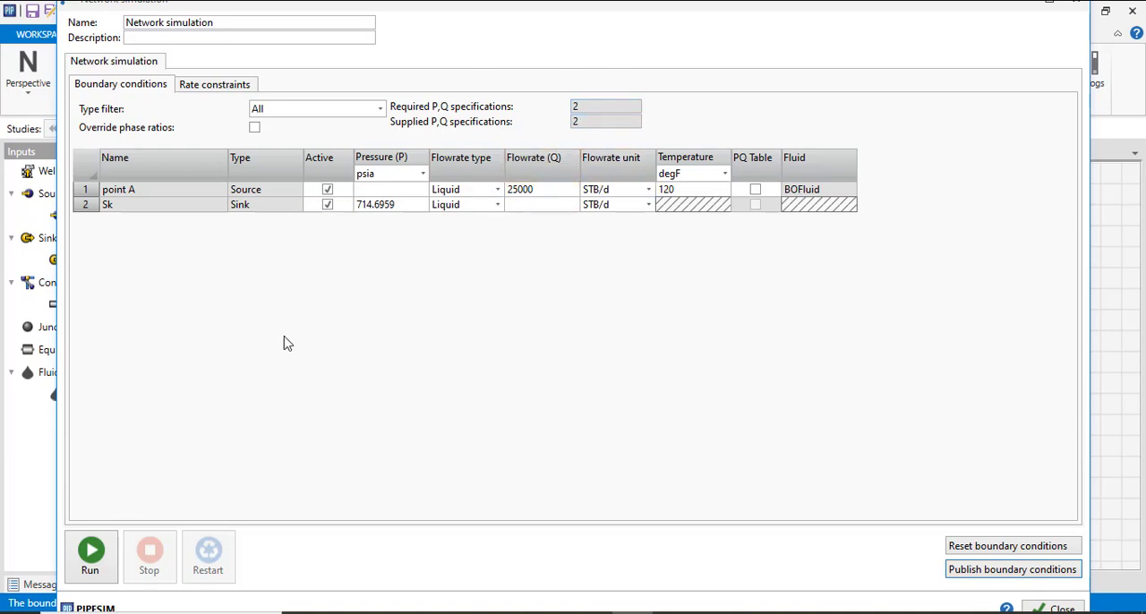
pyautogui.click(93, 563)
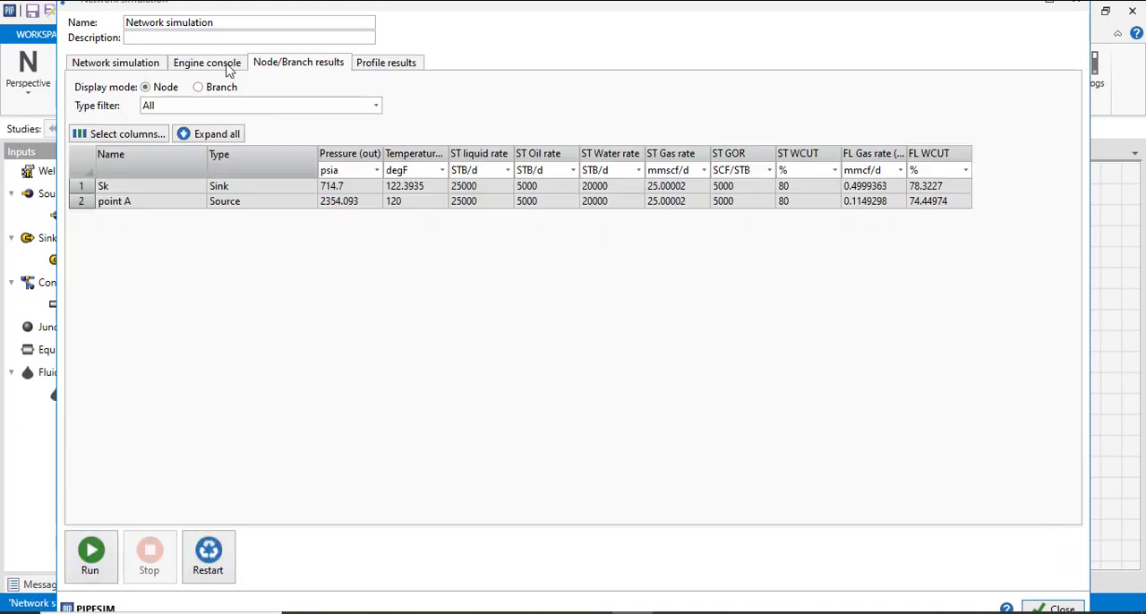
# - View the node results' outlet pressure in psig and close the network simulation window
pyautogui.click(376, 170)
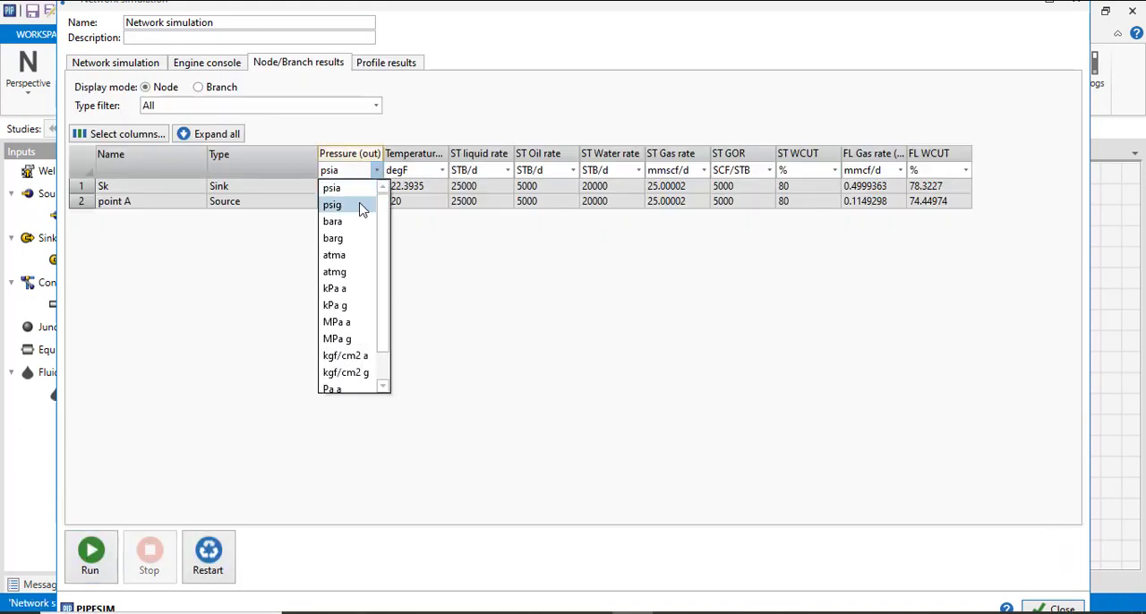
pyautogui.click(365, 204)
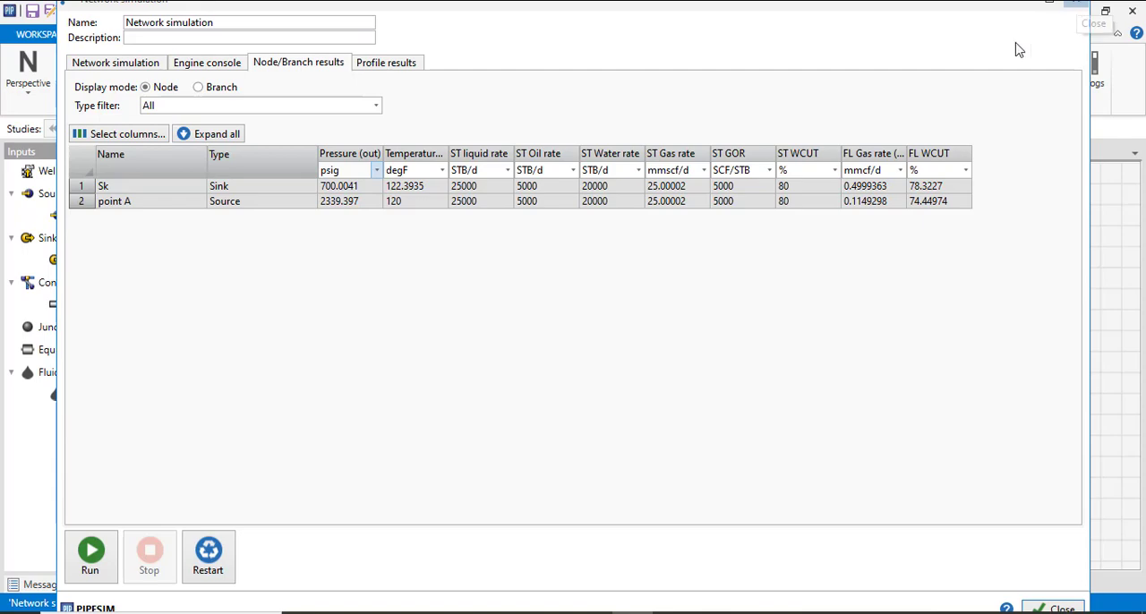
pyautogui.click(1076, 3)
# - Change flowline FL to the CSA pipe with nominal diameter 6 and schedule 80 from the catalog and close its editor
pyautogui.click(563, 275)
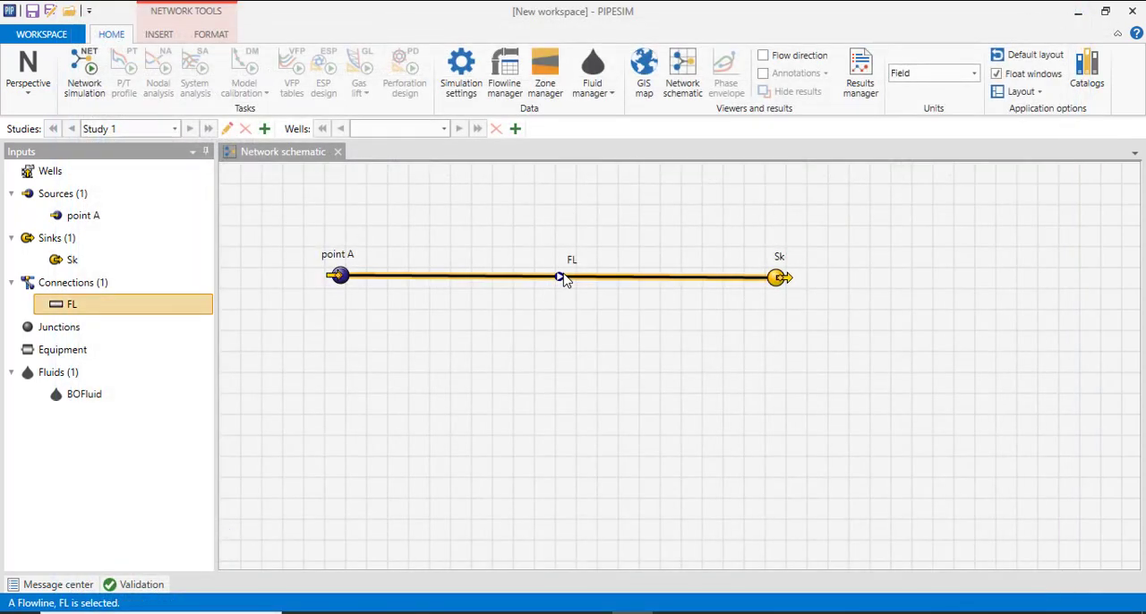
pyautogui.doubleClick(563, 278)
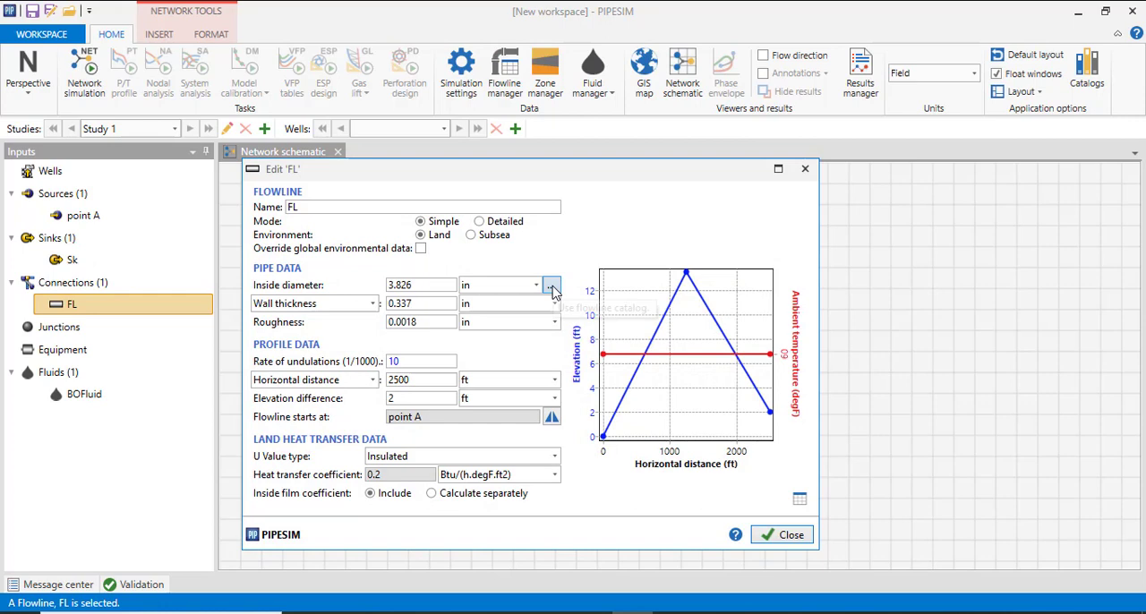
pyautogui.click(551, 286)
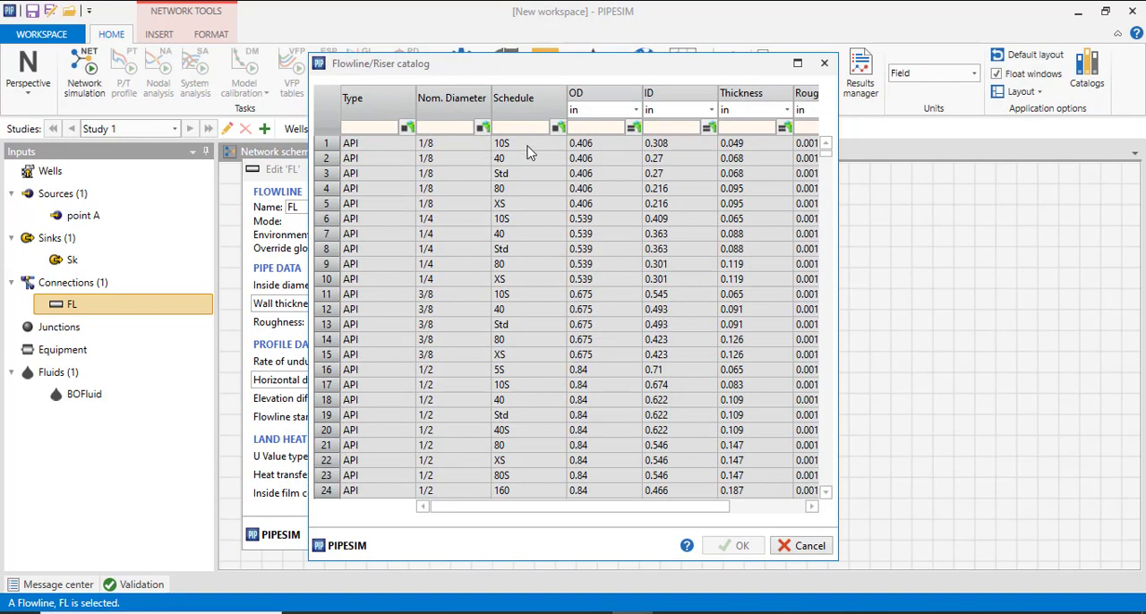
pyautogui.click(461, 124)
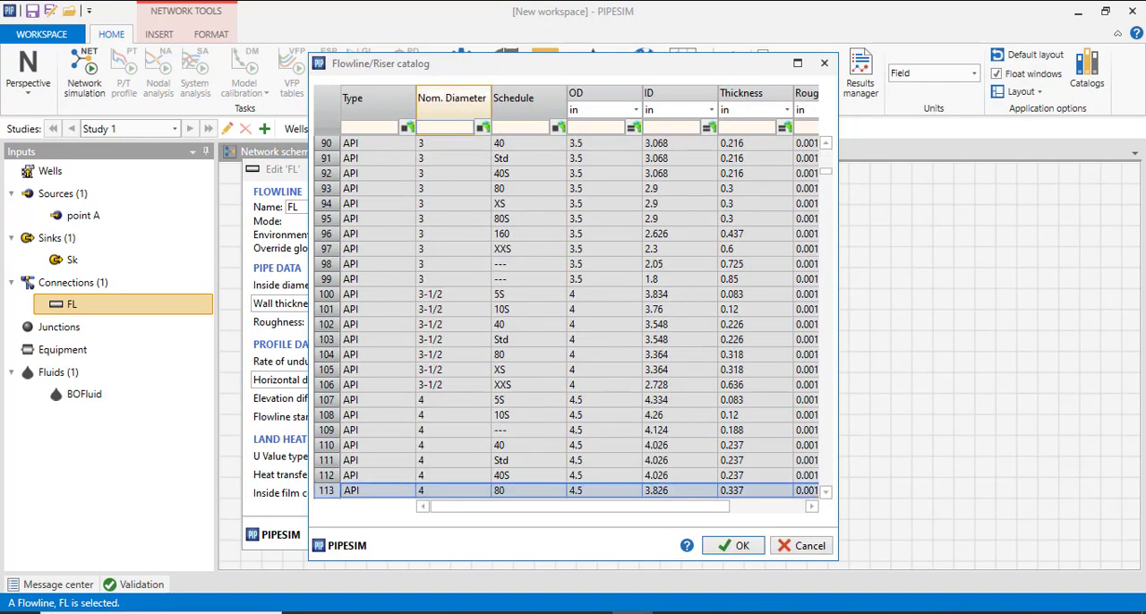
pyautogui.write('6')
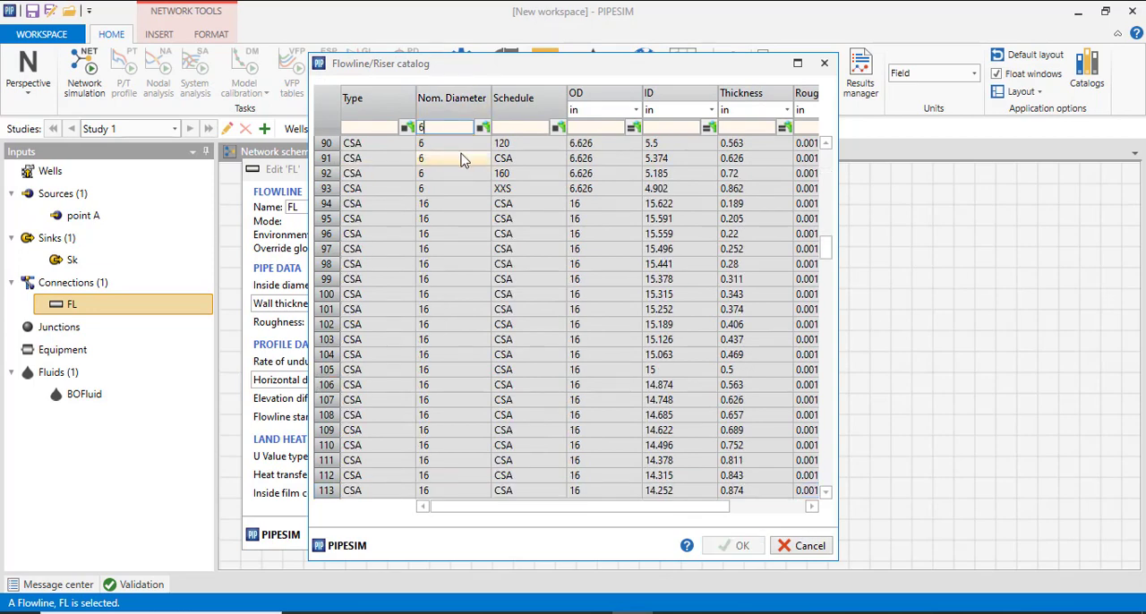
pyautogui.scroll(2, 463, 174)
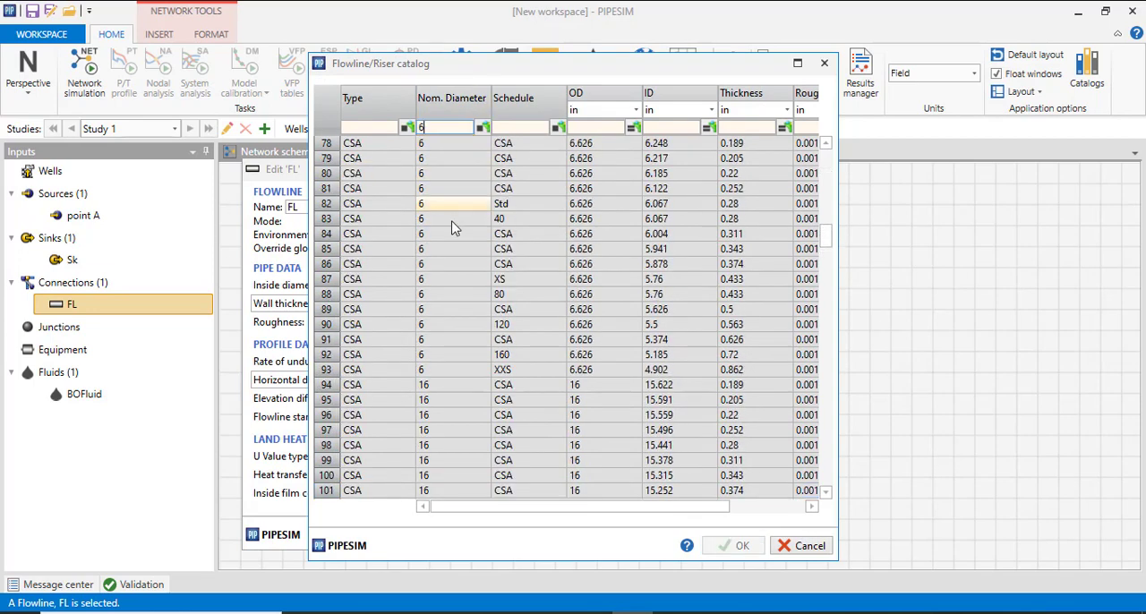
pyautogui.click(435, 296)
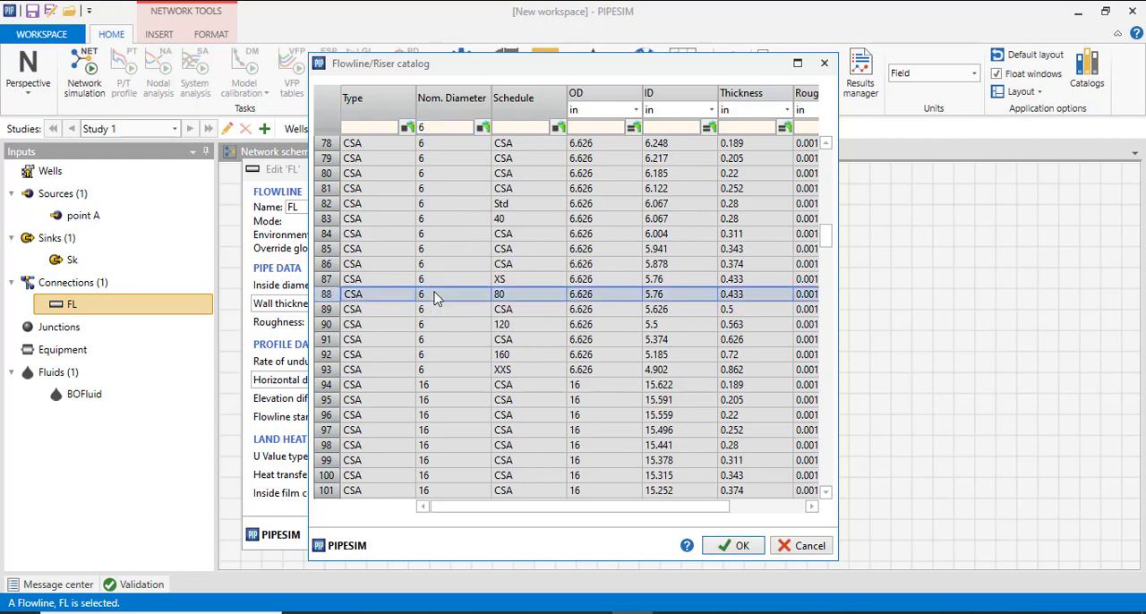
pyautogui.click(732, 545)
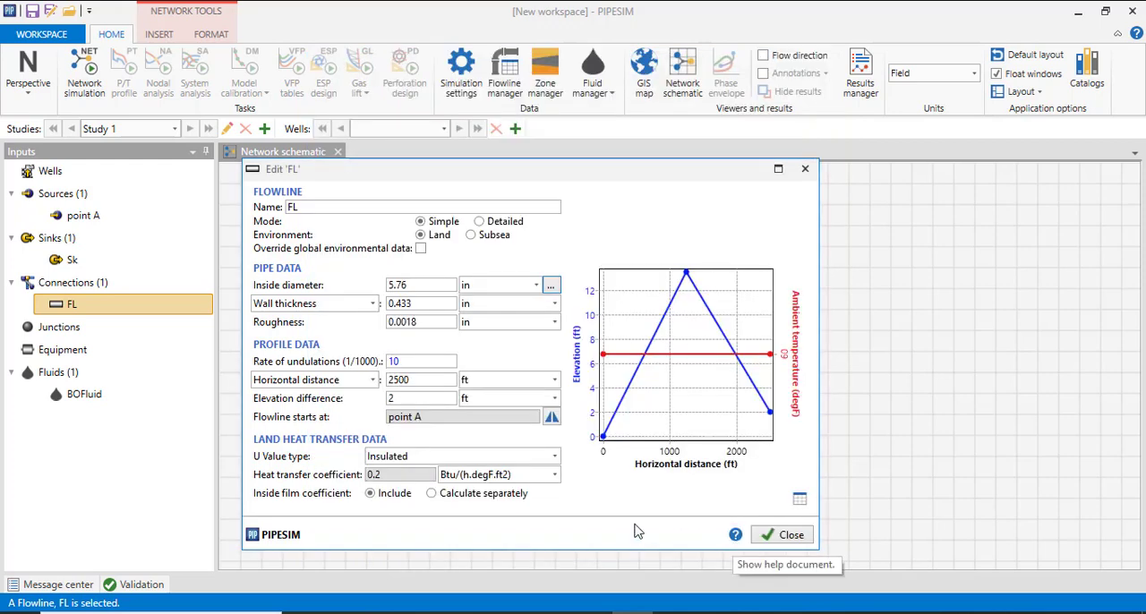
pyautogui.click(791, 537)
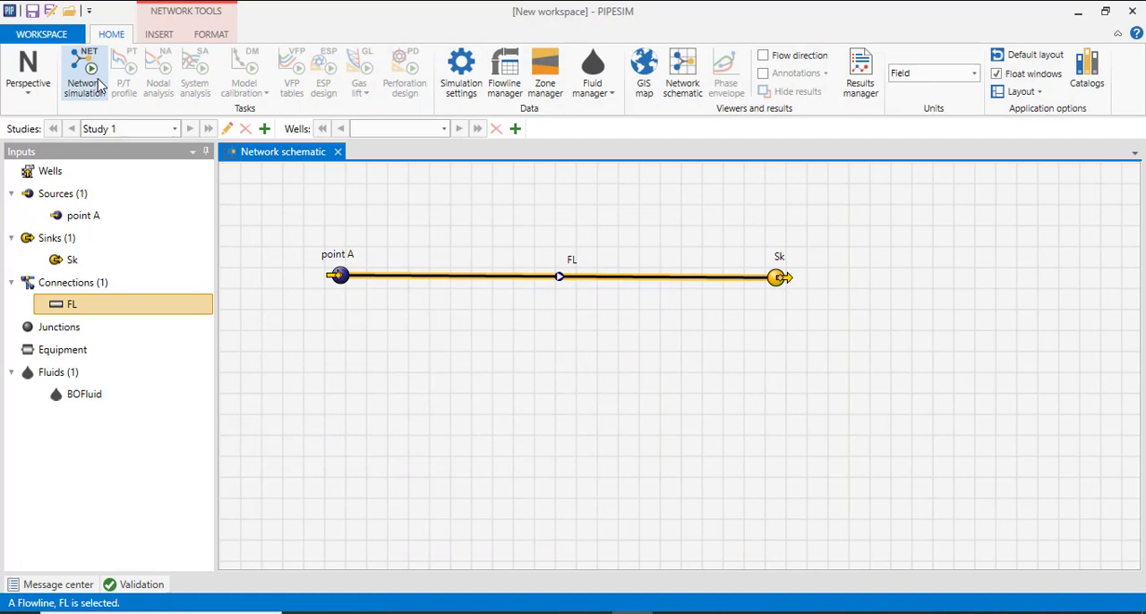
# - Reopen the network simulation, publish the boundary conditions and rerun it with the nominal 6 in flowline
pyautogui.click(85, 76)
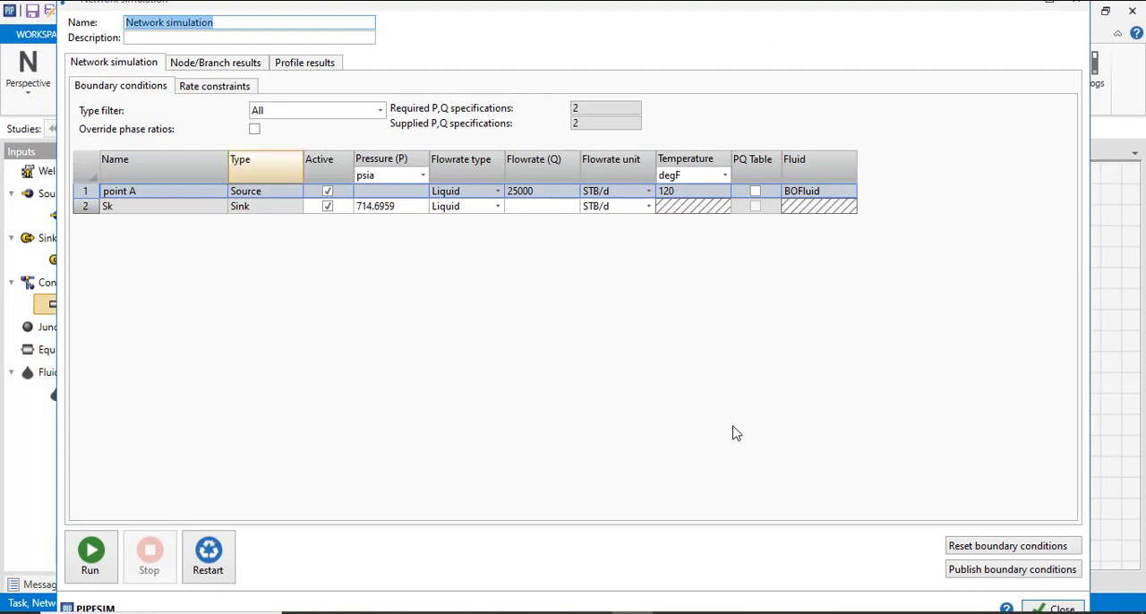
pyautogui.click(973, 571)
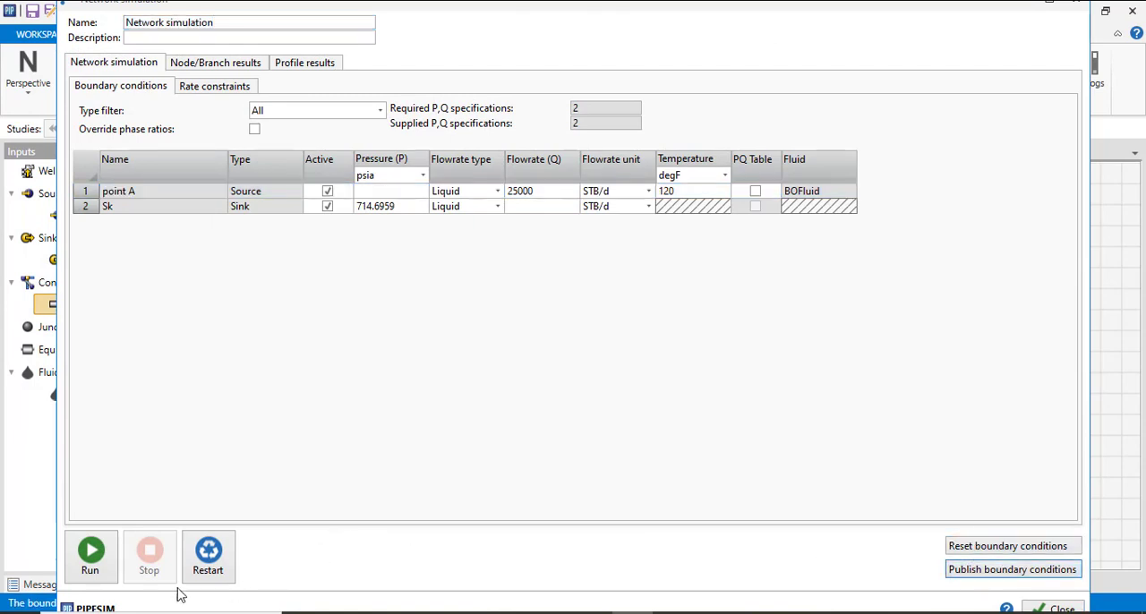
pyautogui.click(89, 563)
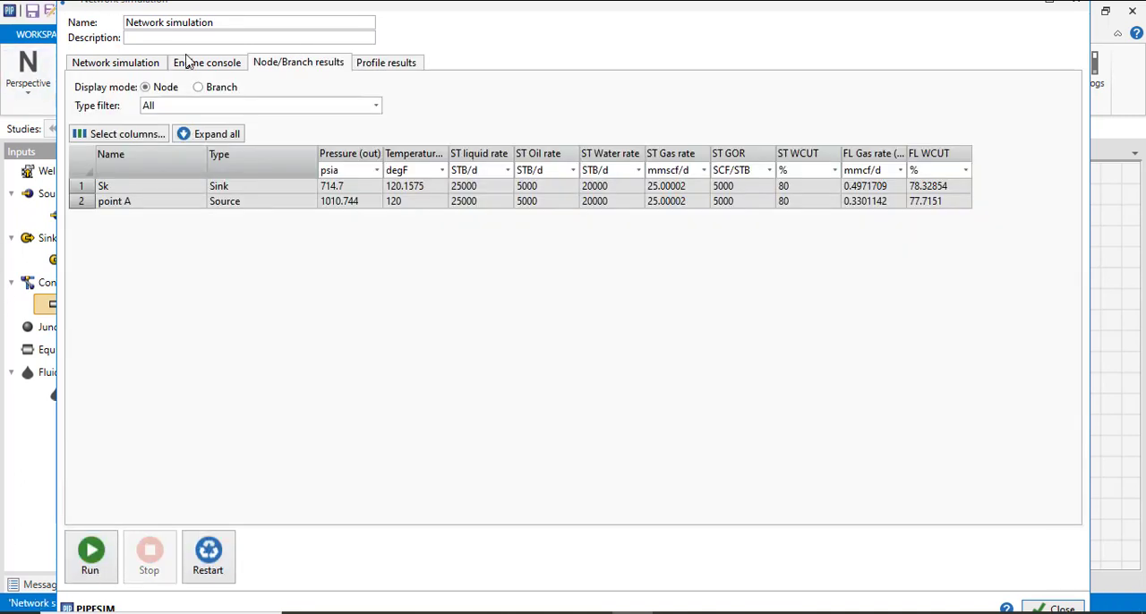
# - View the rerun's node outlet pressures in psig and close the simulation results
pyautogui.click(376, 170)
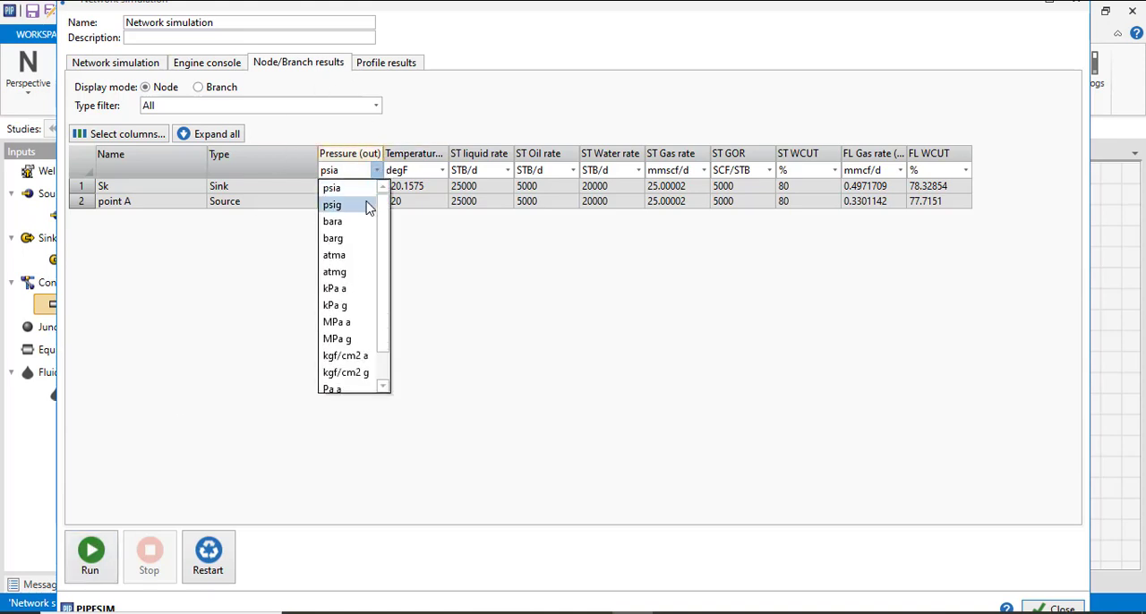
pyautogui.click(367, 205)
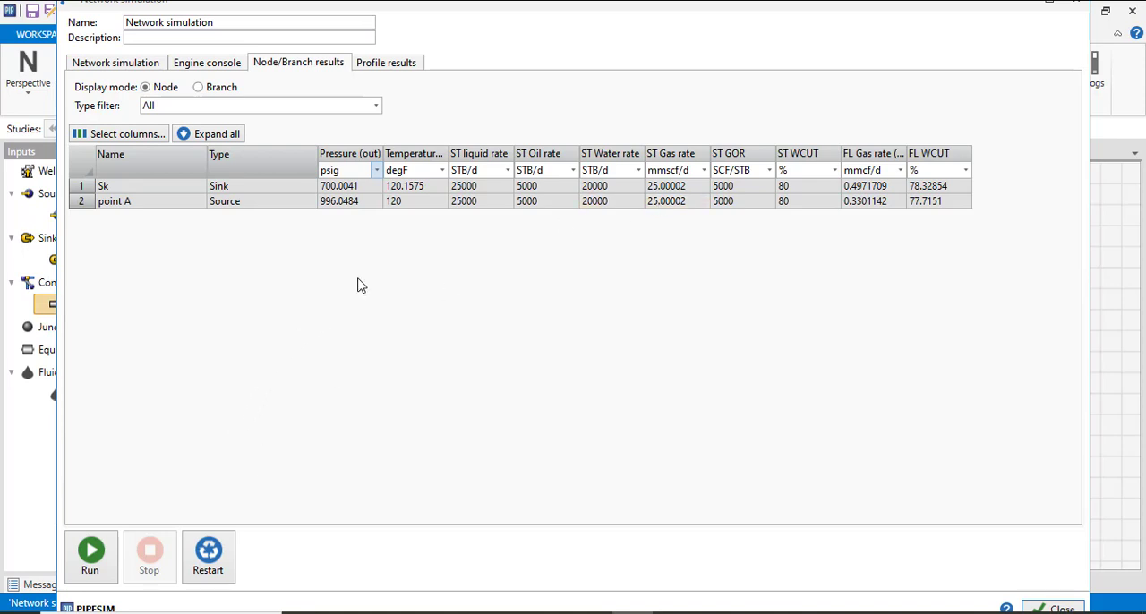
pyautogui.click(1058, 608)
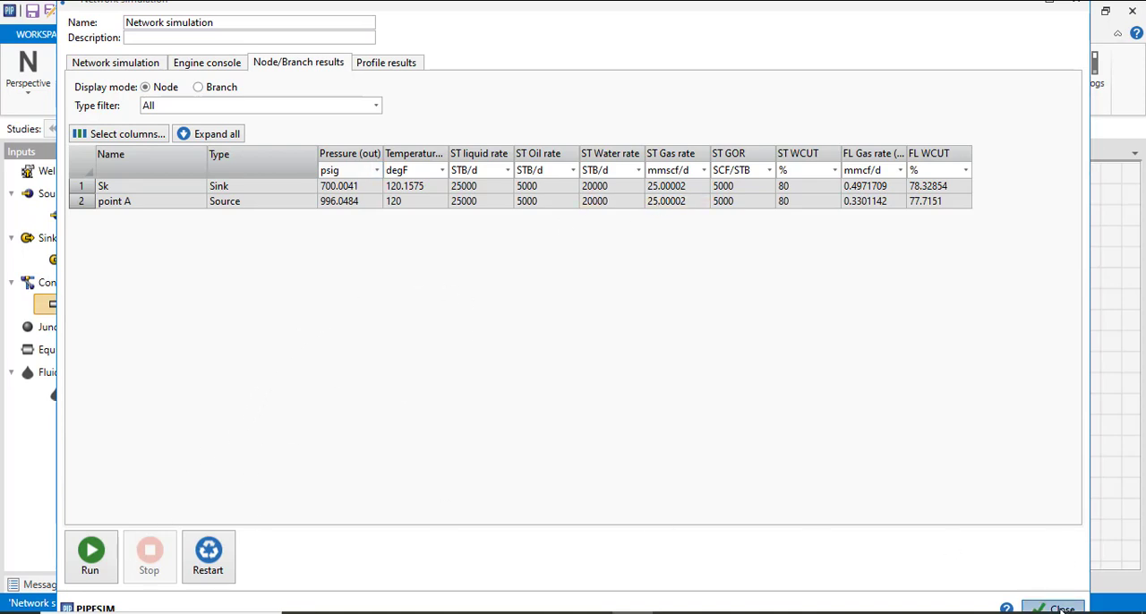